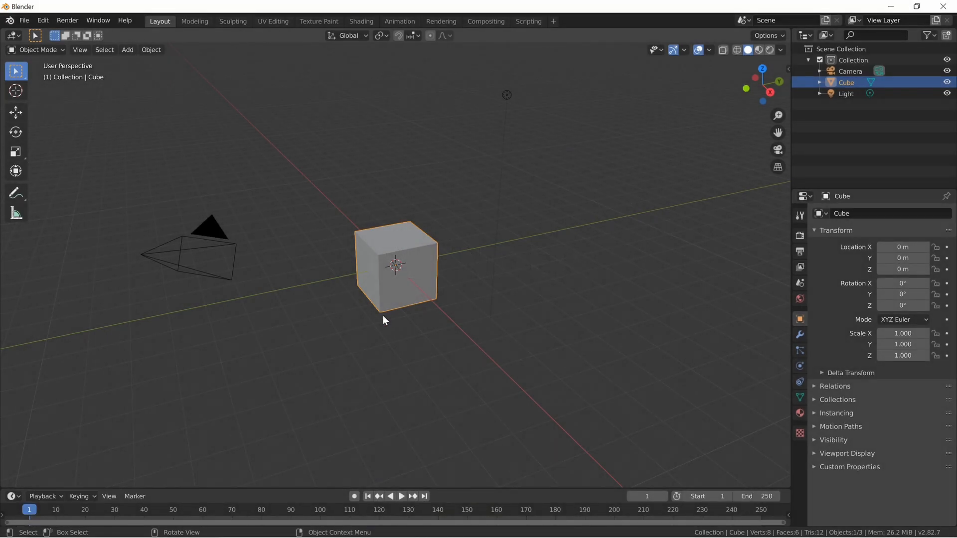
Delete the default cube from the scene
key("w")
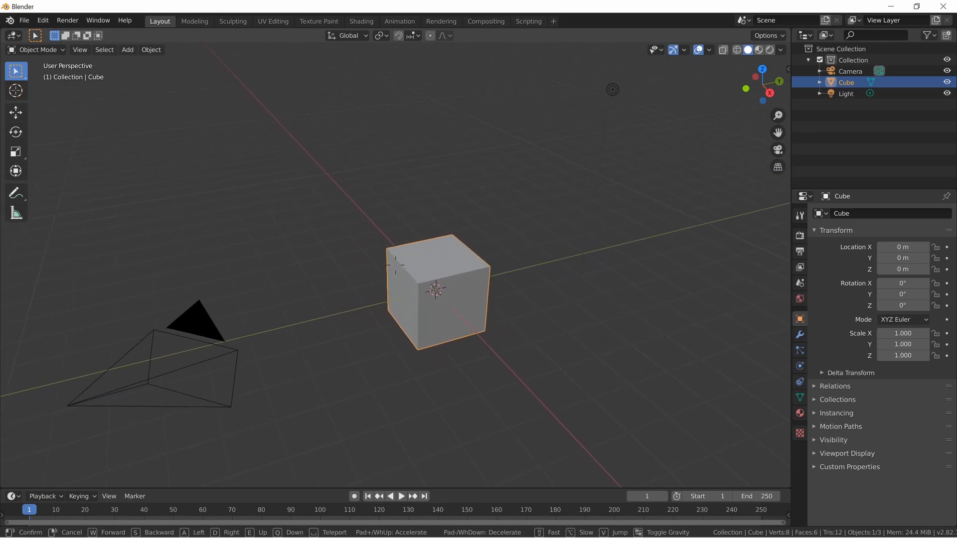
key("w")
key("e")
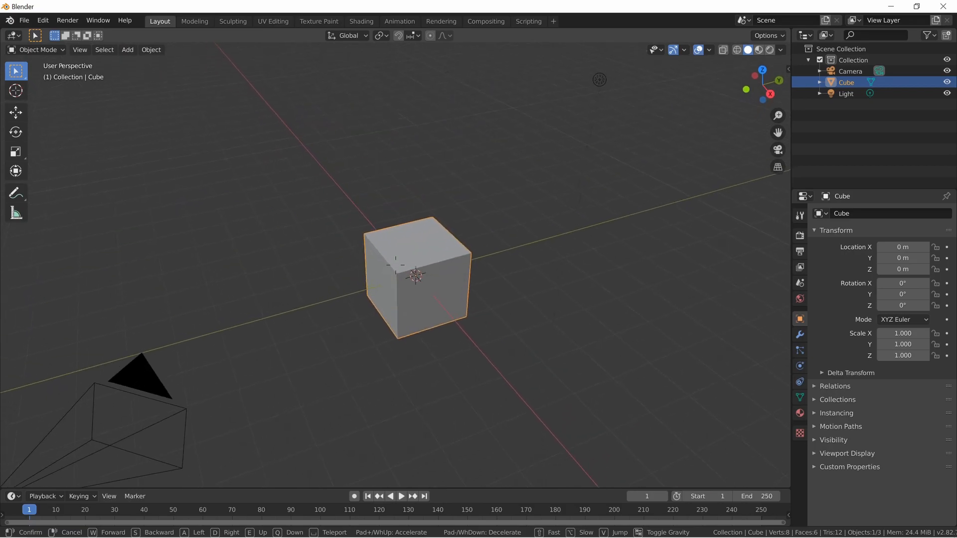
left_click(393, 275)
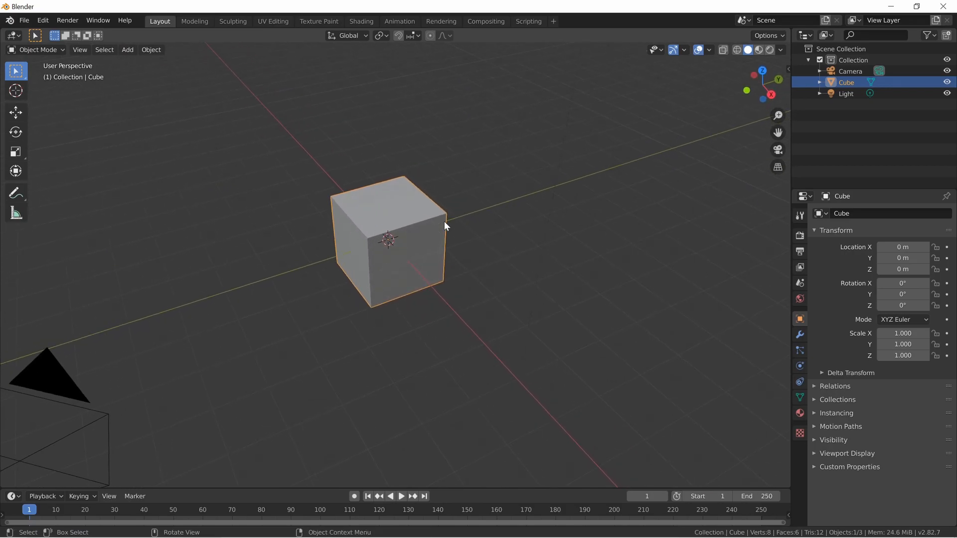
key("x")
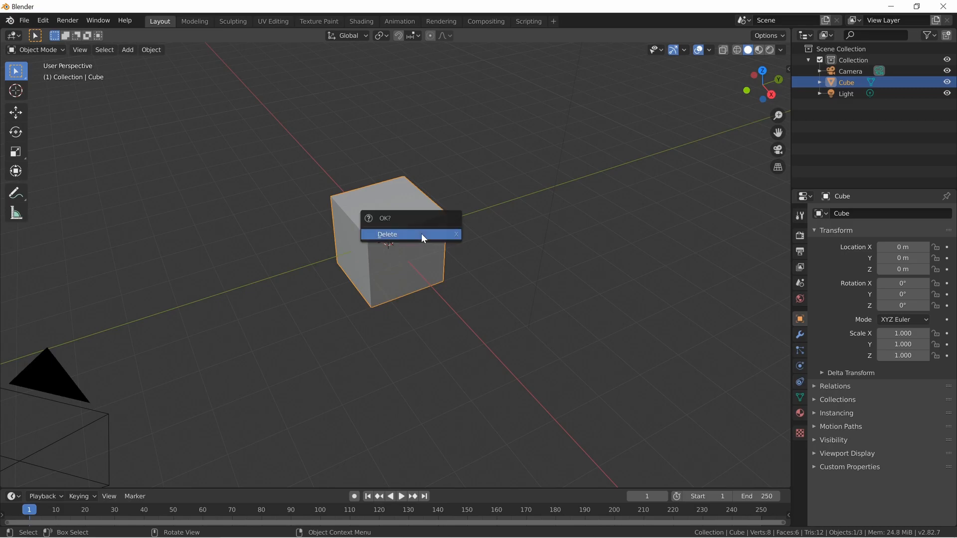
left_click(421, 233)
Add a UV sphere mesh with 64 segments and 32 rings
key("shift+a")
mouse_move(420, 233)
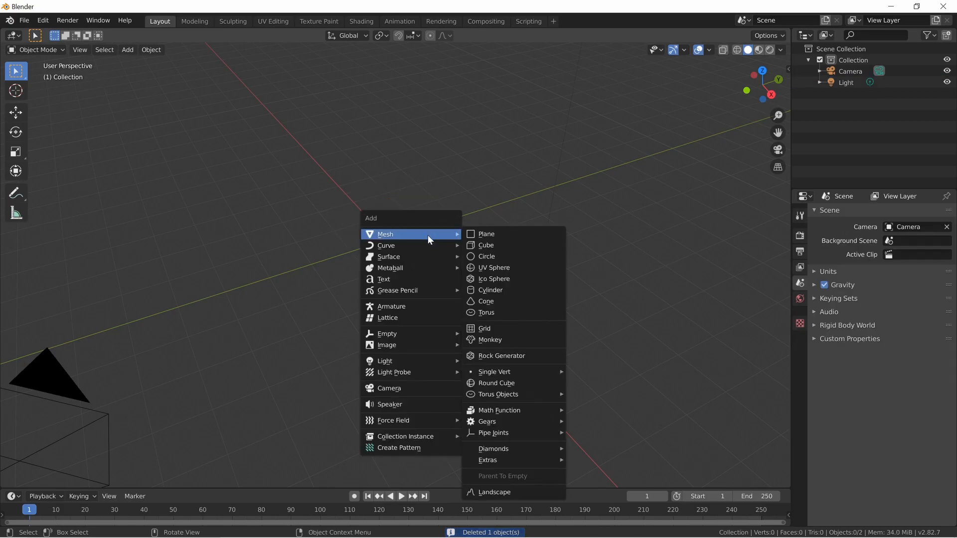
left_click(528, 263)
key("shift+grave")
key("w")
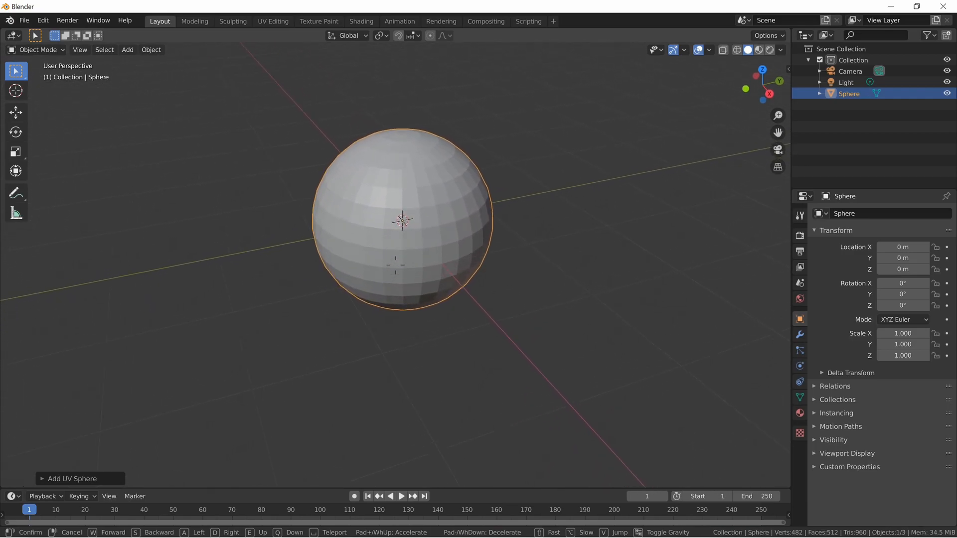
left_click(222, 329)
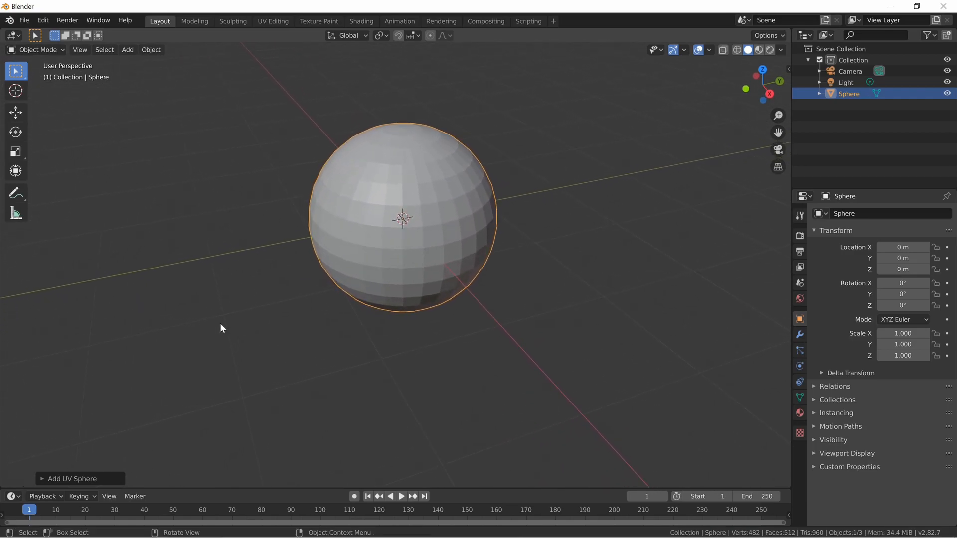
left_click(86, 477)
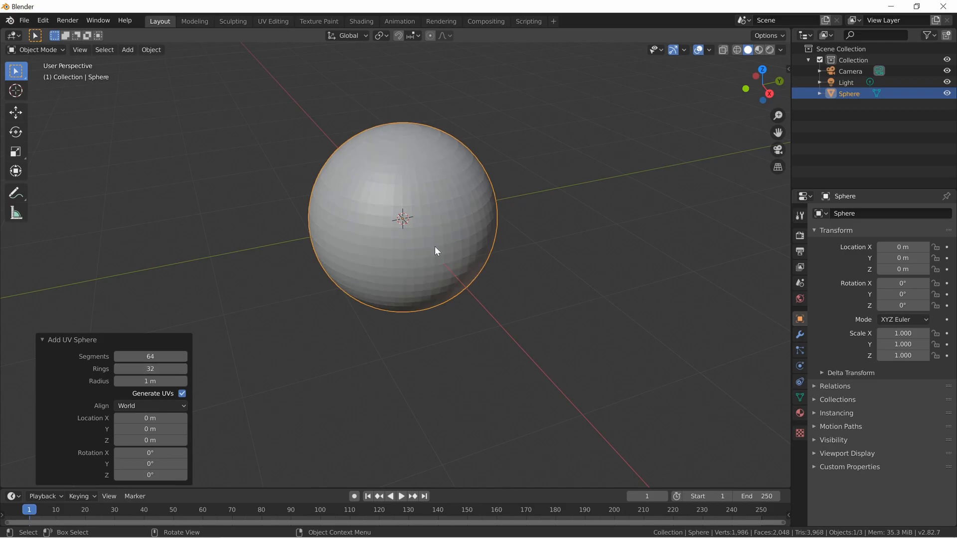
Deselect the sphere and examine its faceted surface from closer up and slightly different angles
left_click(538, 269)
key("shift+grave")
key("w")
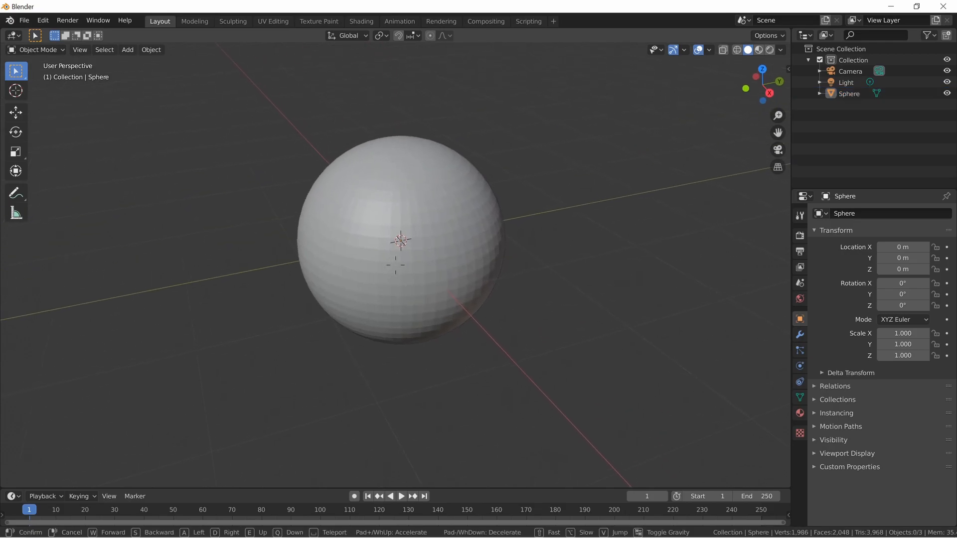
left_click(88, 513)
key("shift+grave")
key("w")
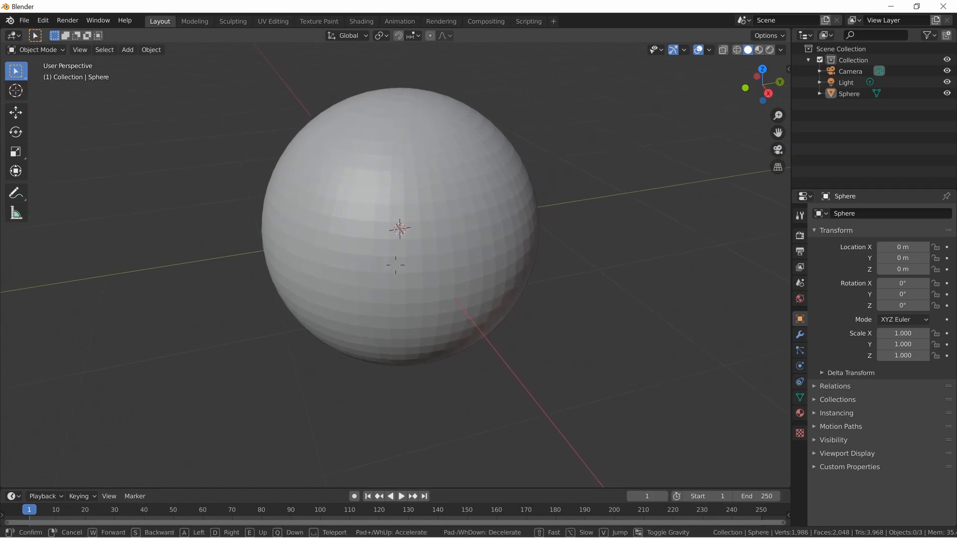
key("w")
key("d")
key("s")
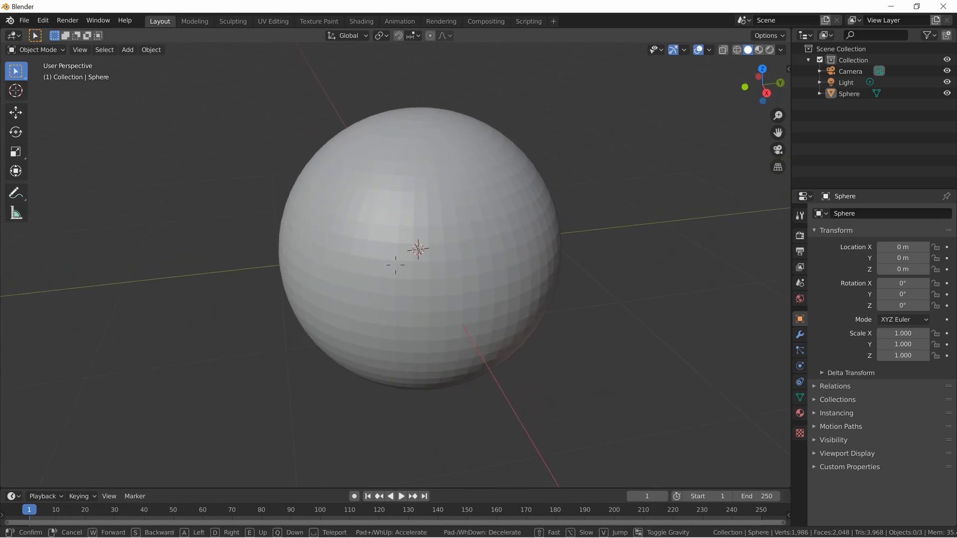
key("w")
key("w")
left_click(418, 357)
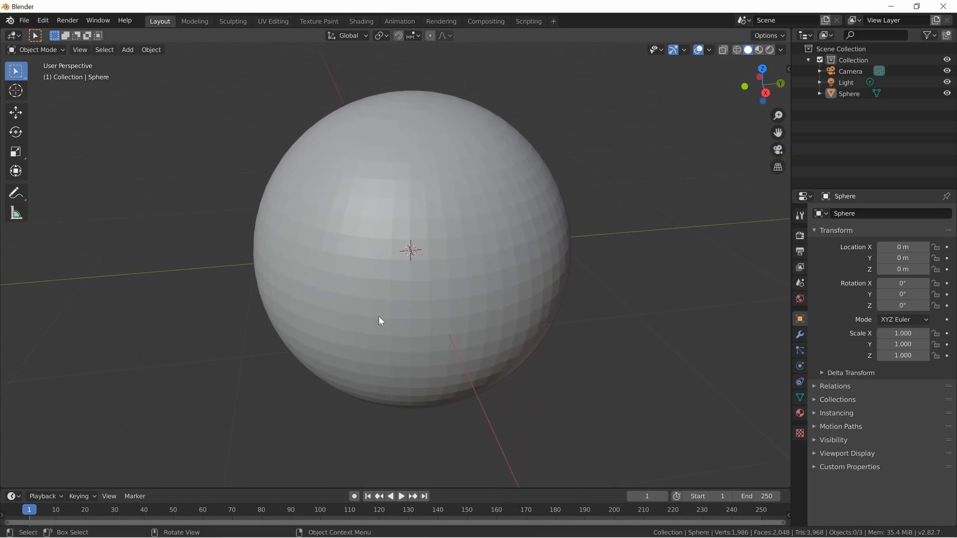
Select the sphere and try Shade Smooth on it
right_click(399, 240)
left_click(412, 237)
right_click(412, 244)
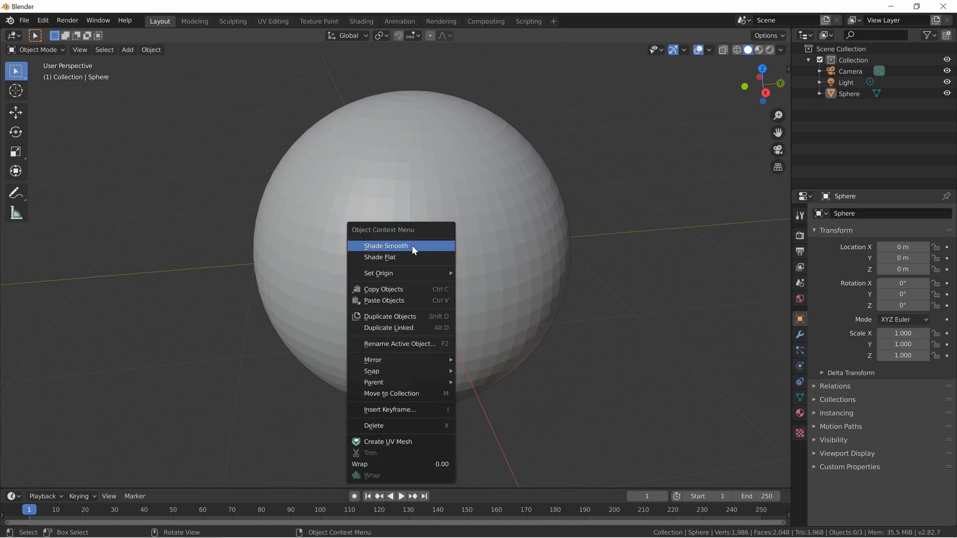
left_click(372, 170)
right_click(422, 238)
left_click(422, 238)
right_click(422, 237)
left_click(438, 249)
Give the sphere a new material with a pale yellow base color and show the viewport in material preview
left_click(799, 413)
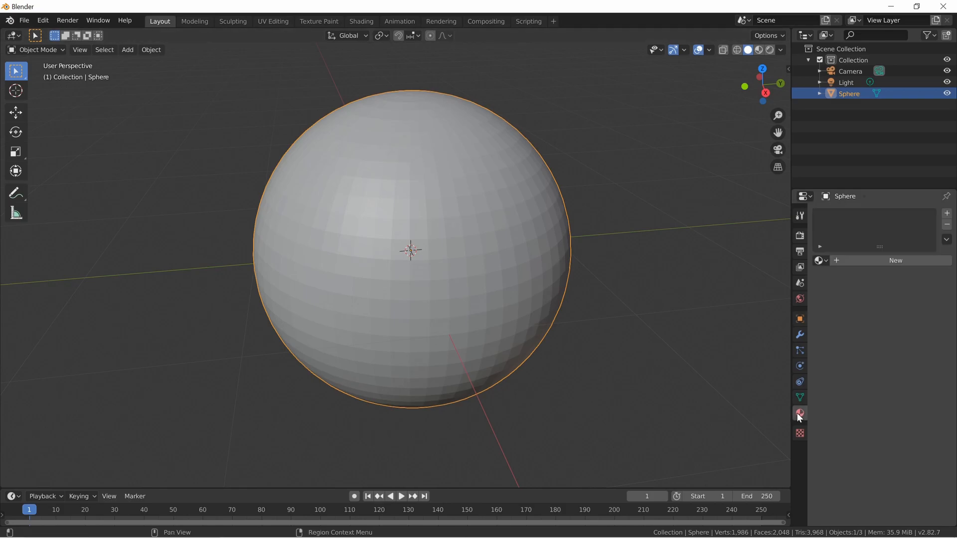
left_click(884, 258)
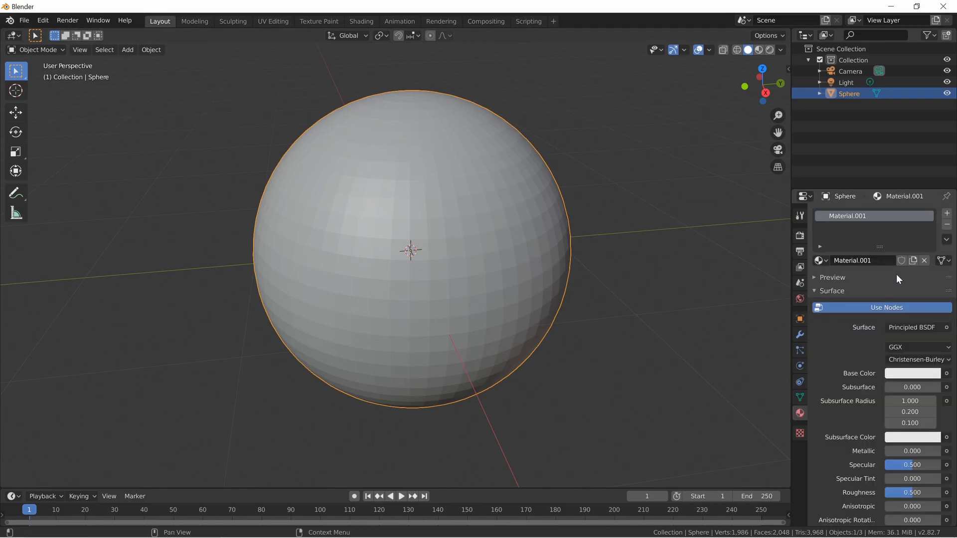
left_click(917, 376)
left_click_drag(858, 258, 869, 264)
left_click(756, 50)
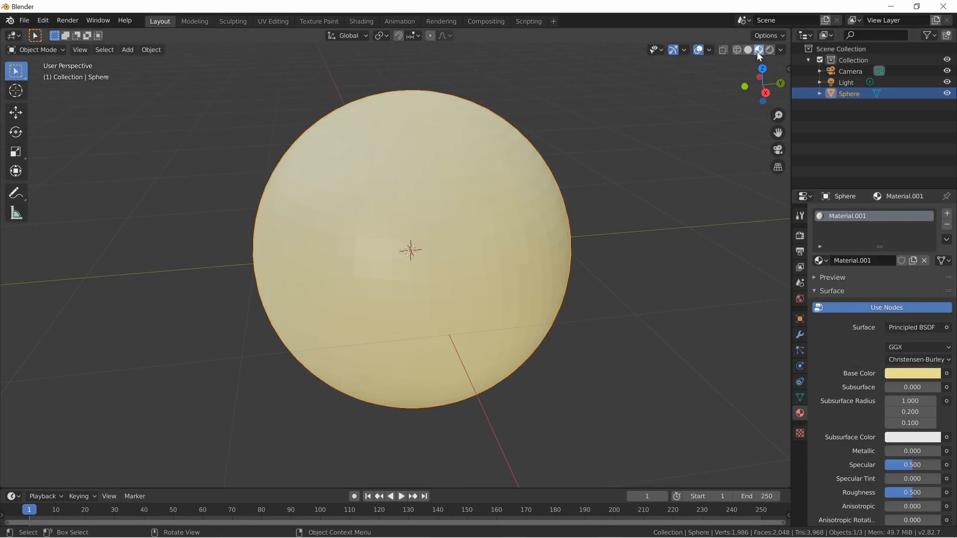
Adjust the material's base color to a bright, more saturated yellow
left_click(926, 375)
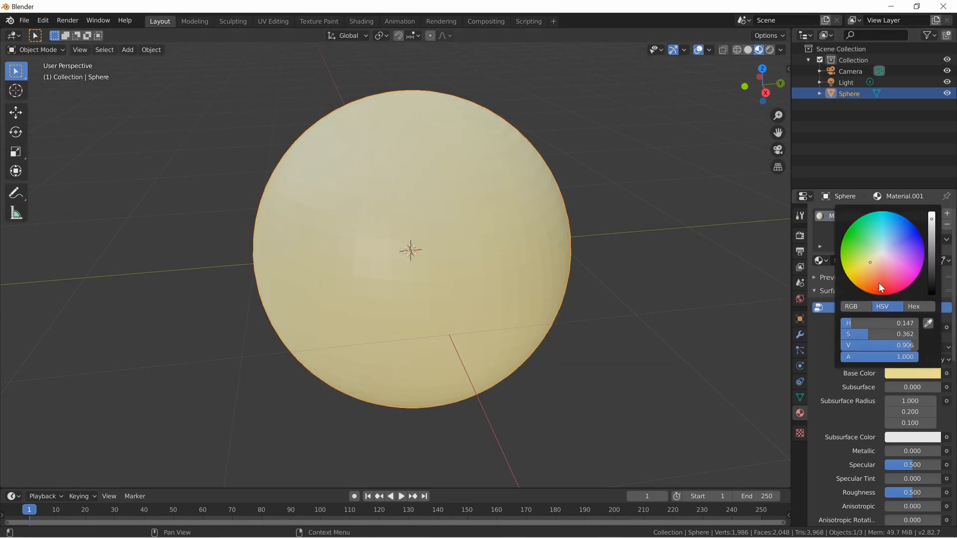
left_click_drag(929, 248, 930, 250)
left_click(871, 267)
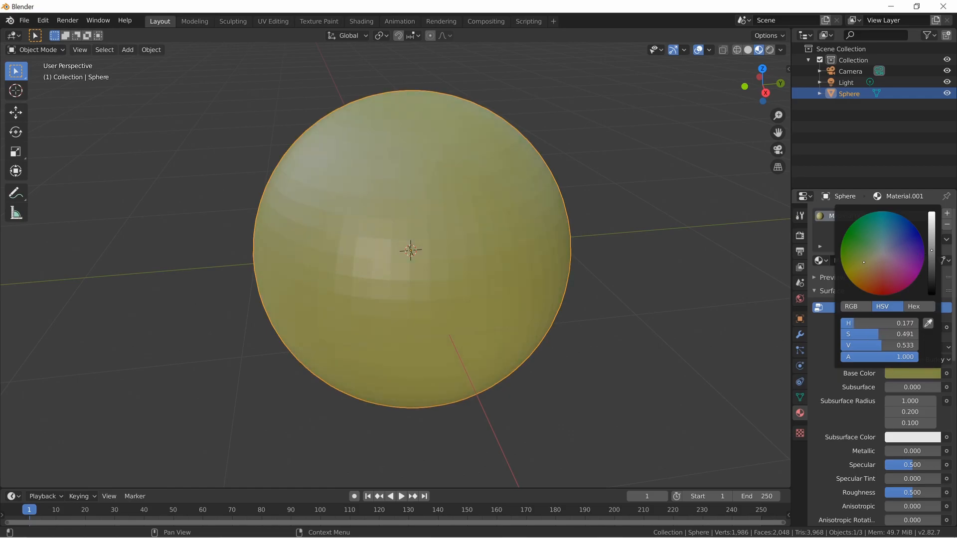
left_click_drag(926, 251, 932, 221)
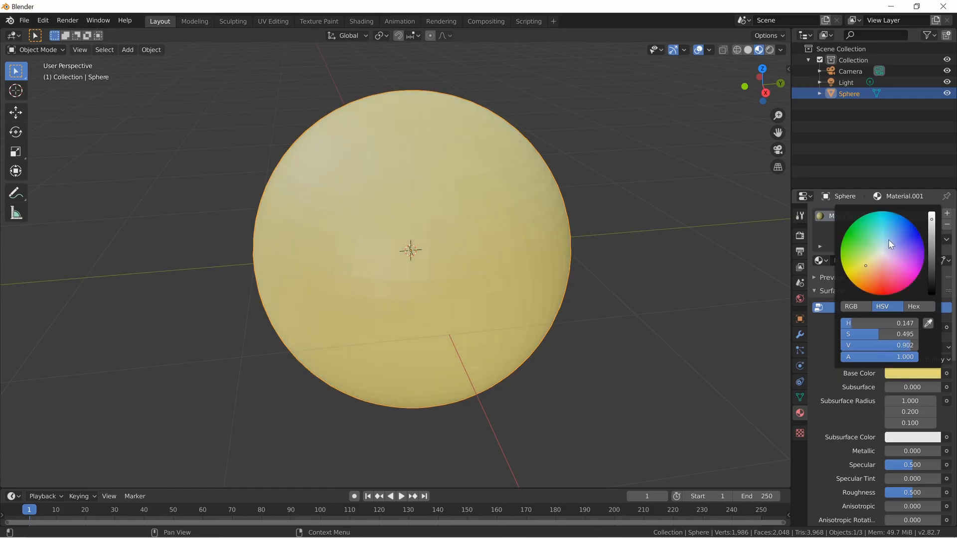
Inspect the yellow sphere up close, and return the viewport to solid shading
key("shift+grave")
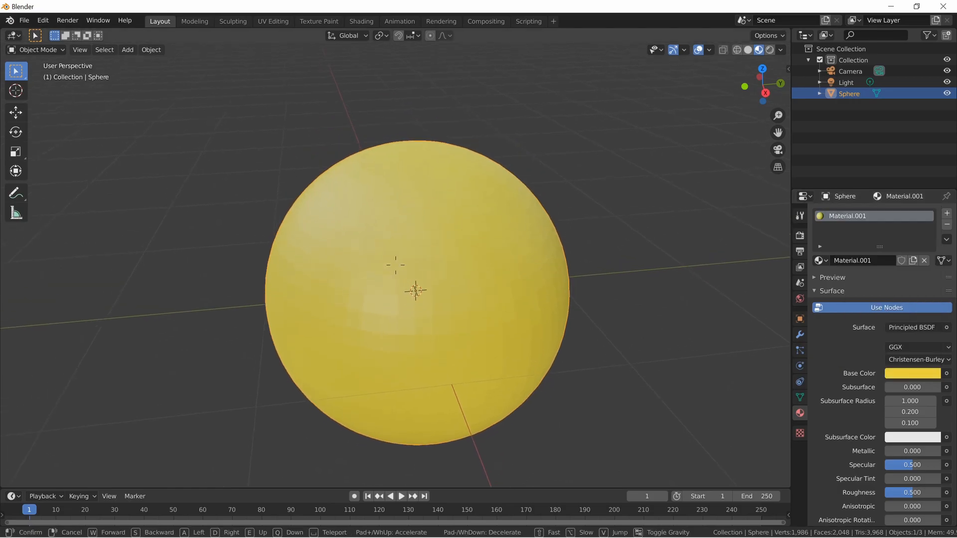
key("w")
left_click(395, 265)
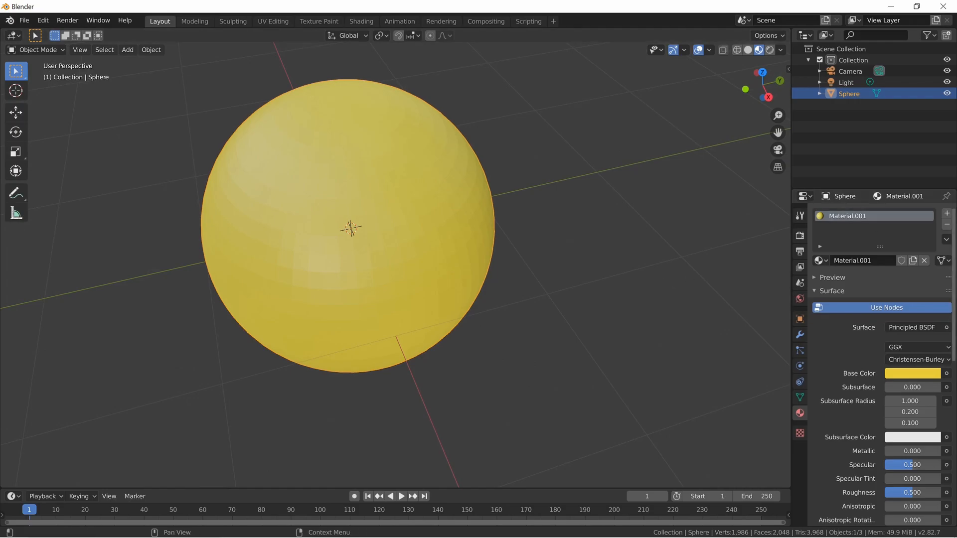
key("shift+grave")
key("w")
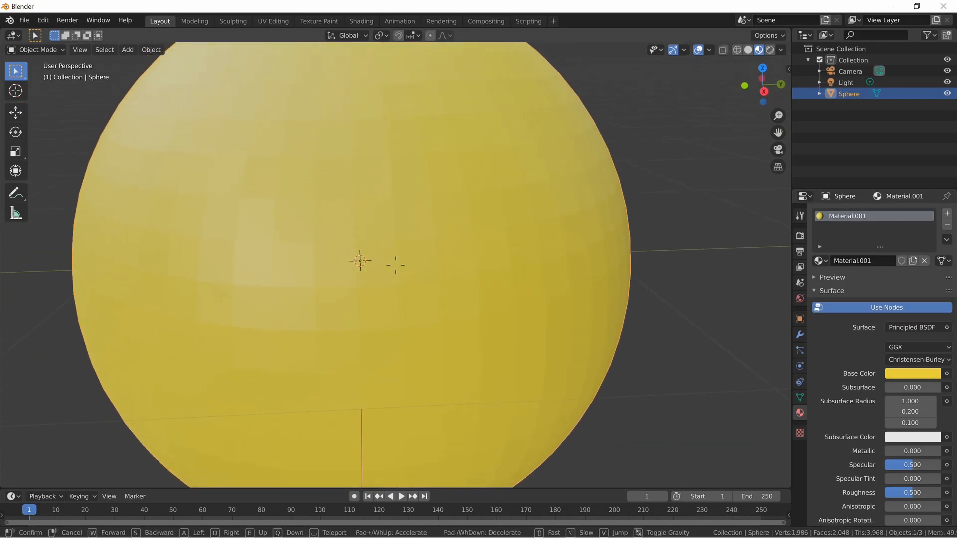
key("s")
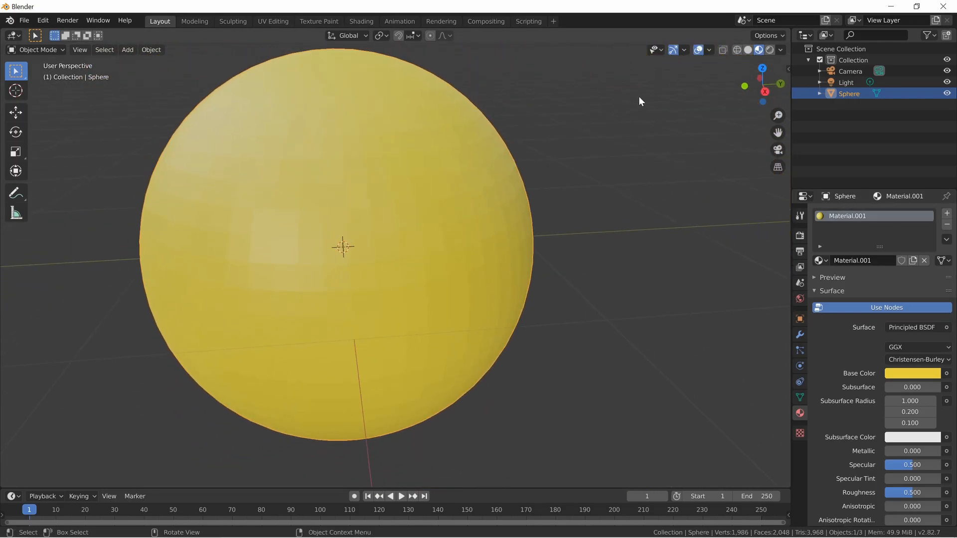
left_click(749, 50)
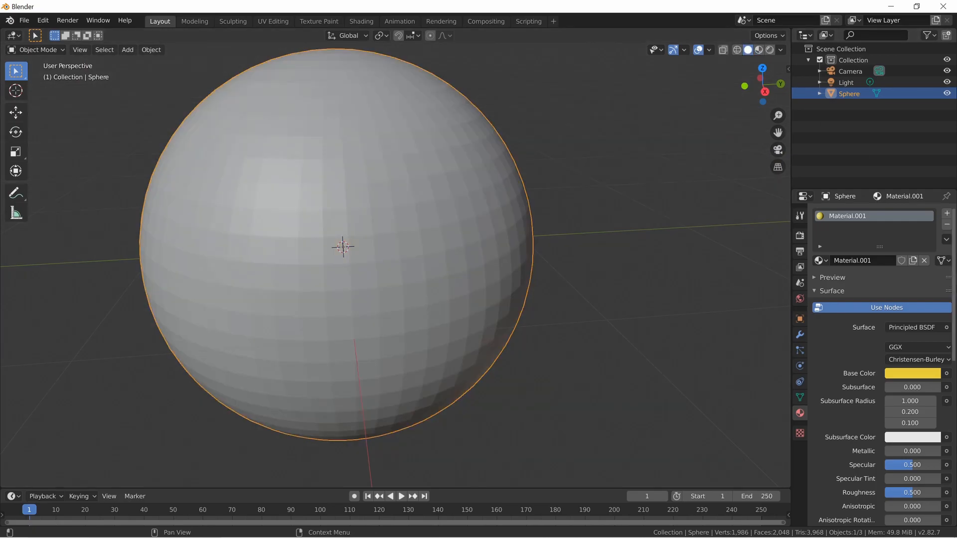
Add a Build modifier to the sphere and set its length to 250
left_click(800, 336)
left_click(863, 216)
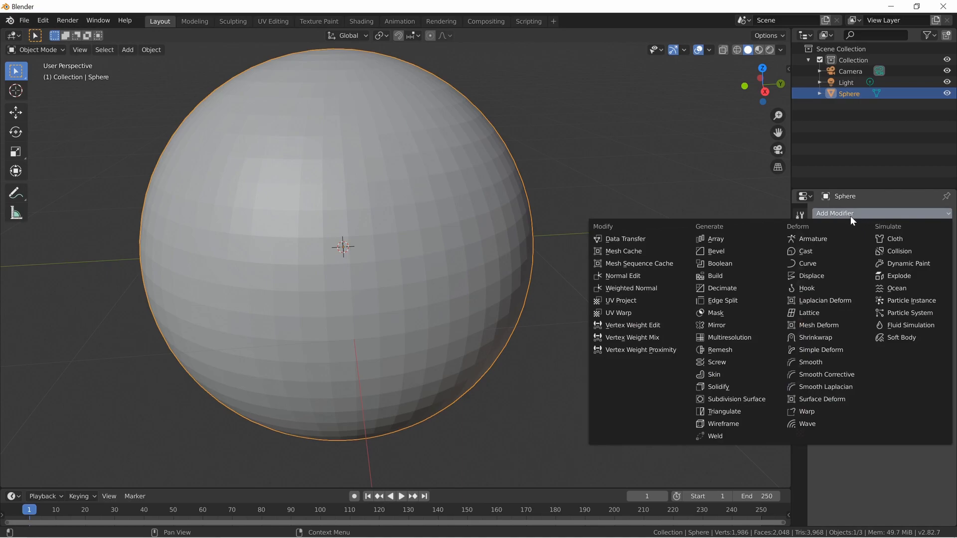
left_click(734, 276)
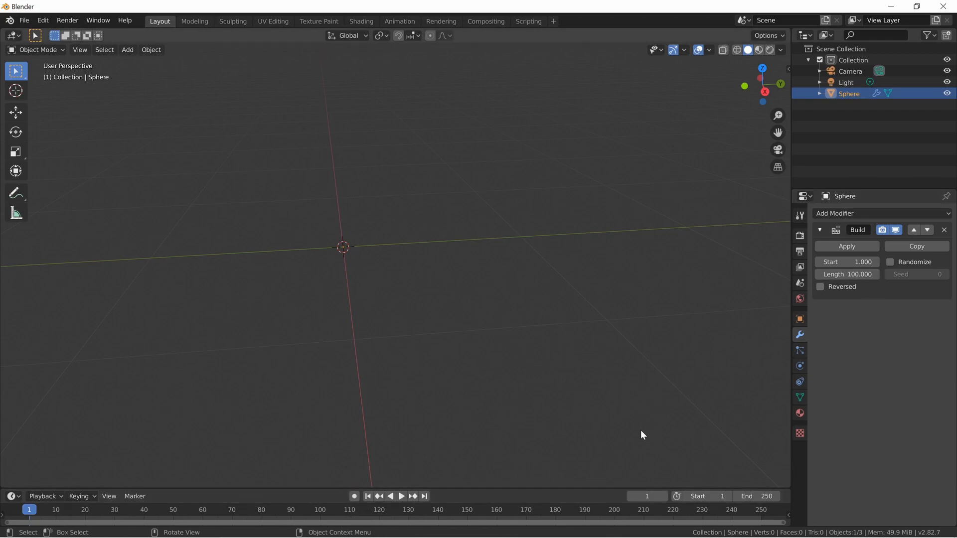
key("Return")
Play the animation and watch the sphere being built from outside and inside
key("space")
key("shift+grave")
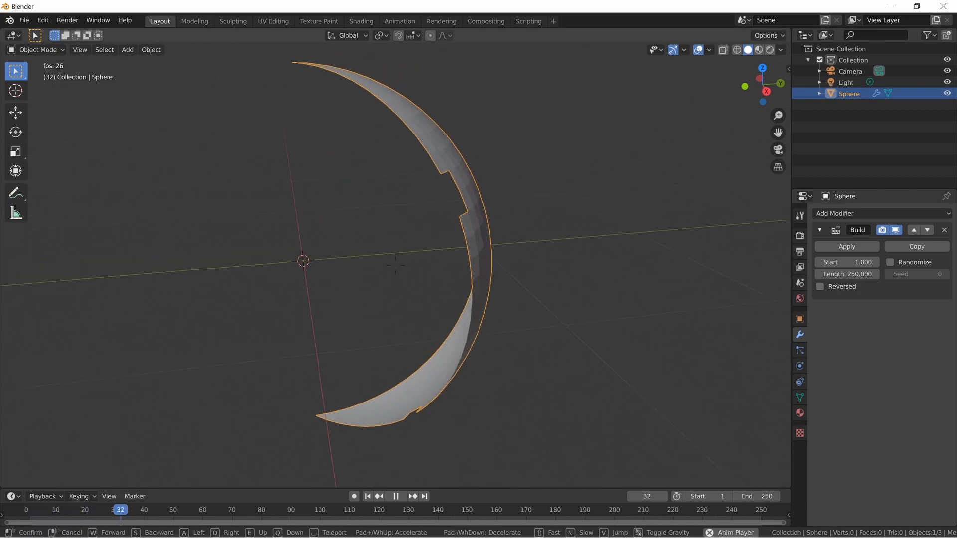
key("d")
key("a")
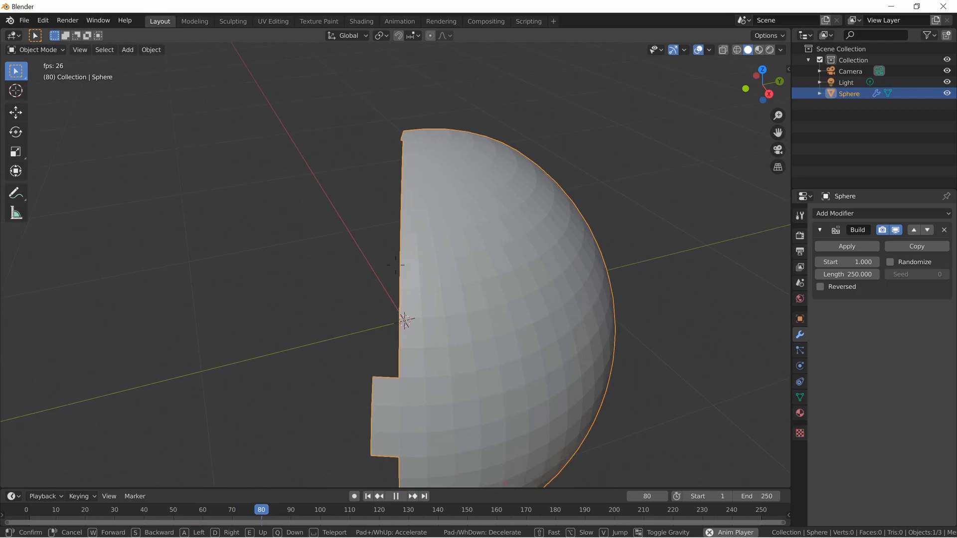
key("w")
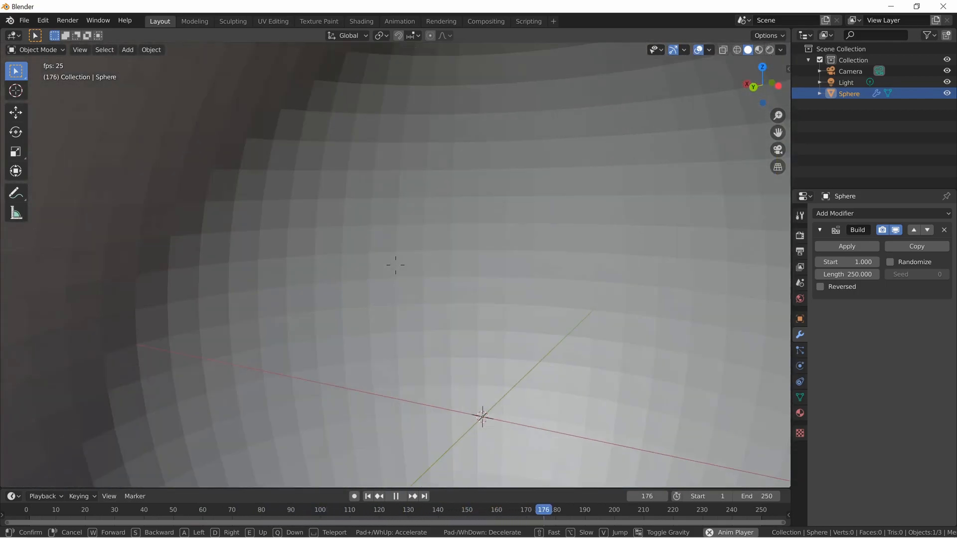
key("s")
key("e")
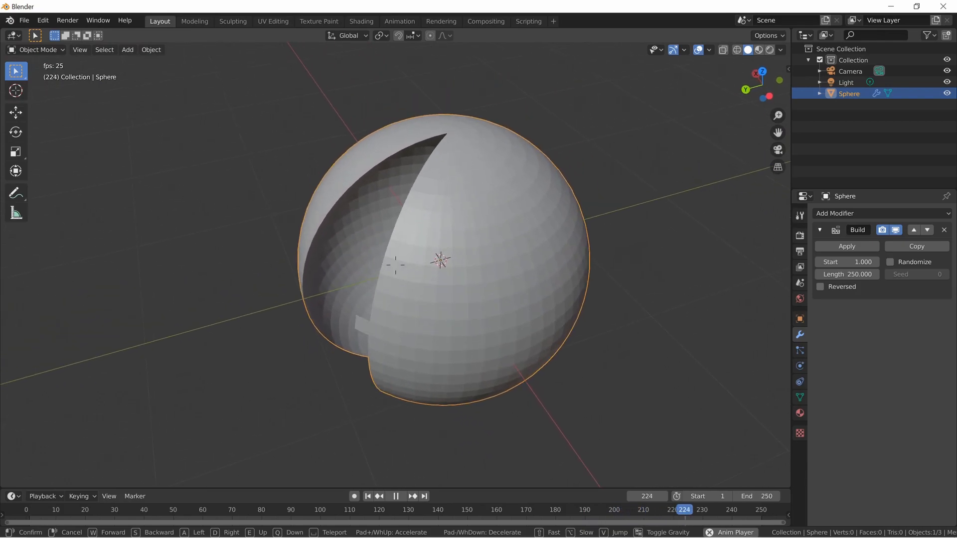
left_click(396, 265)
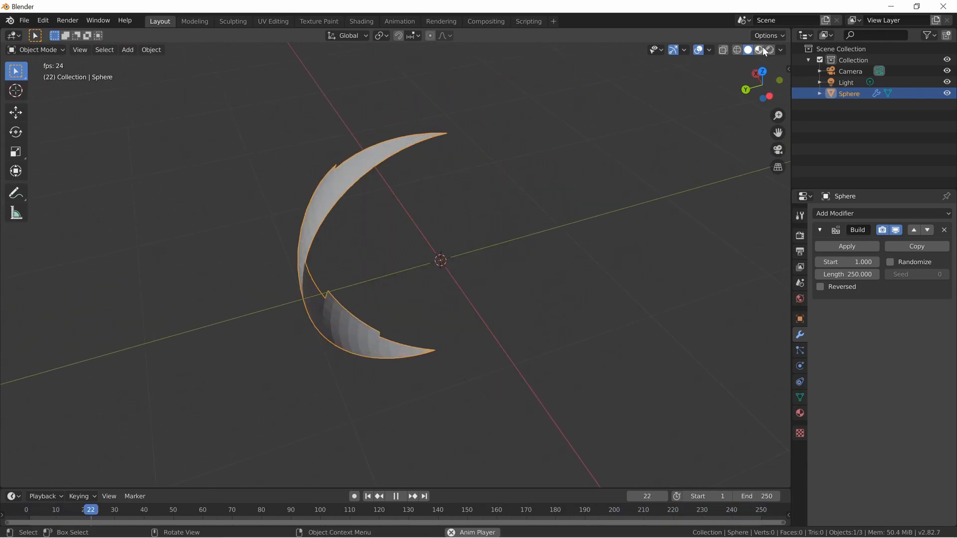
Switch the viewport to material preview and watch the yellow sphere build up from several angles
left_click(761, 50)
key("shift+grave")
key("w")
key("d")
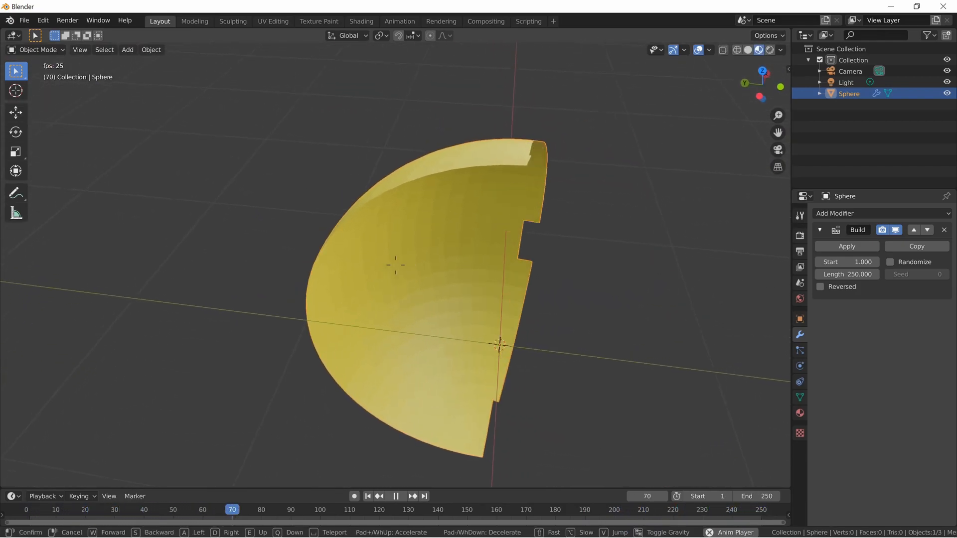
key("a")
key("w")
key("d")
key("s")
left_click(396, 265)
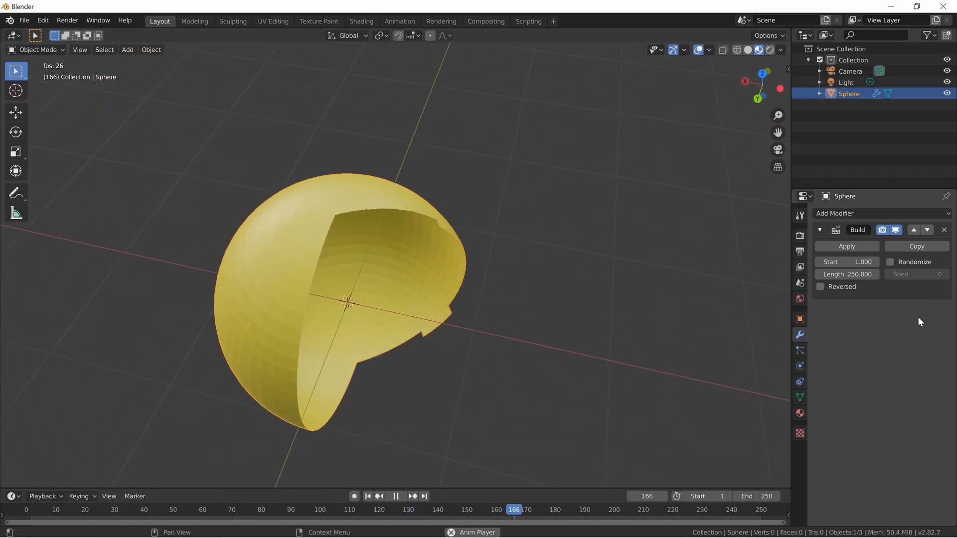
Turn on the Build modifier's Reversed option and watch the sphere being deconstructed from several angles
left_click(821, 287)
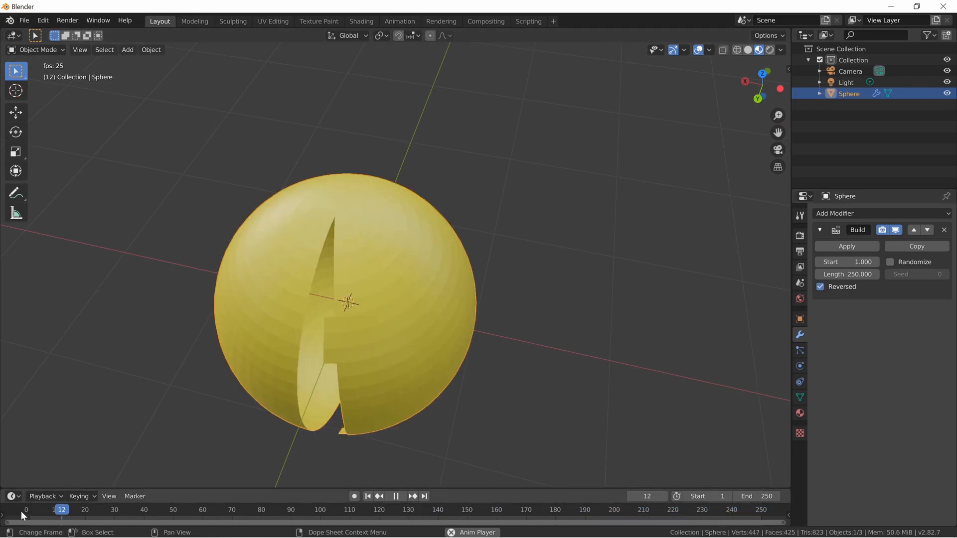
key("shift+grave")
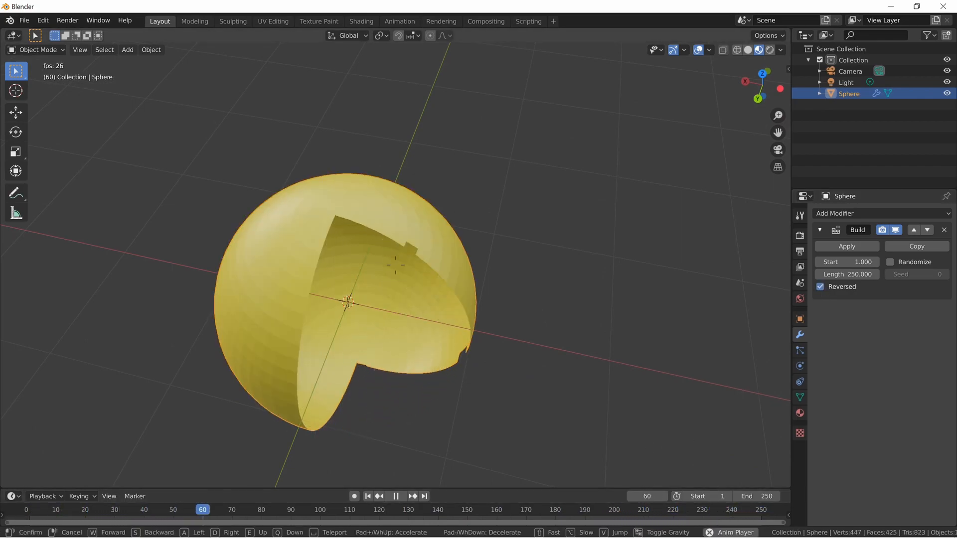
key("d")
key("w")
key("w")
key("s")
key("d")
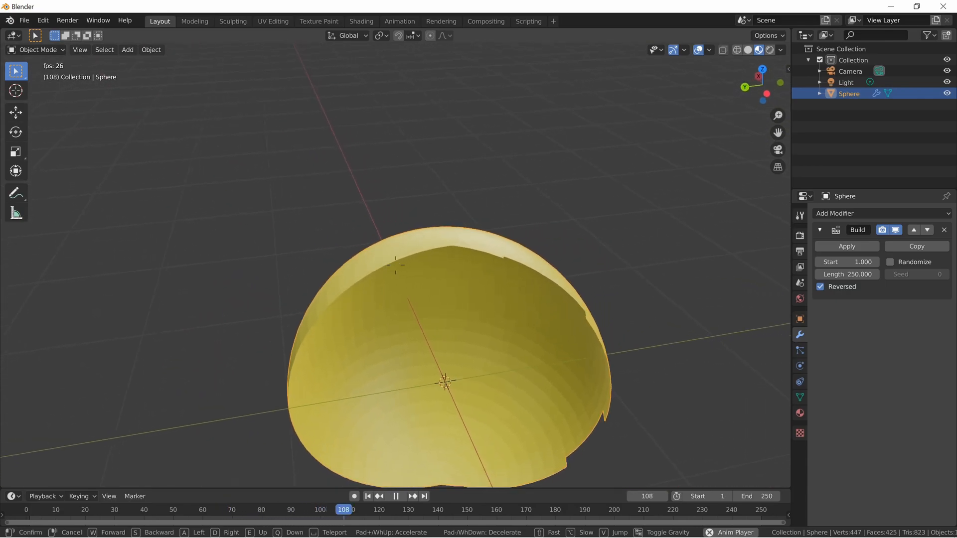
key("s")
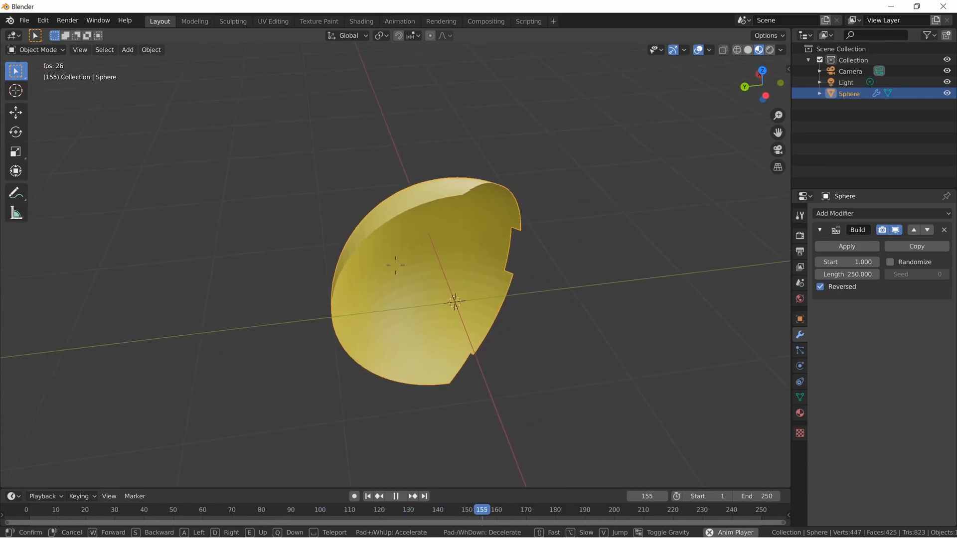
key("d")
key("w")
left_click(396, 266)
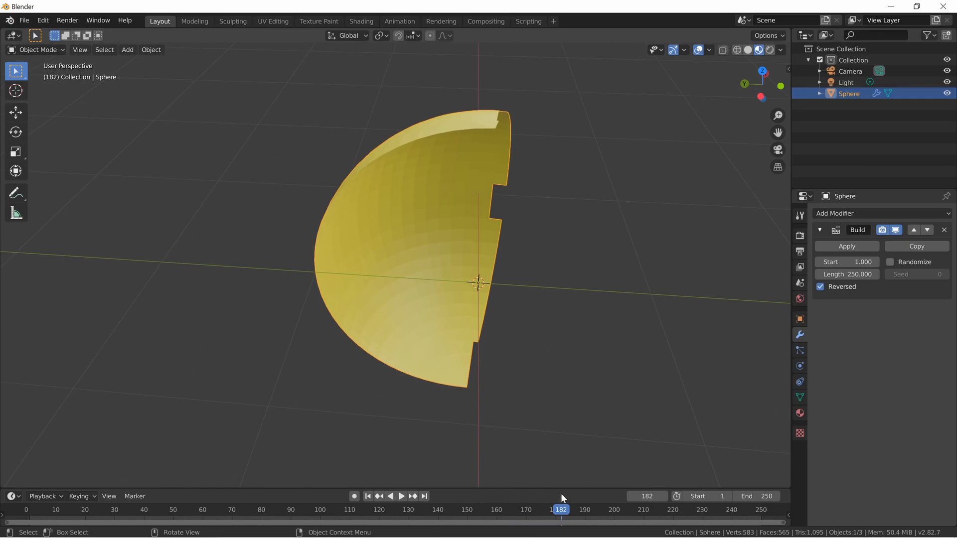
Stop the playback and scrub back to frame 59 to view the partly opened sphere up close
key("shift+ctrl+space")
left_click_drag(524, 500, 200, 459)
key("shift+grave")
key("a")
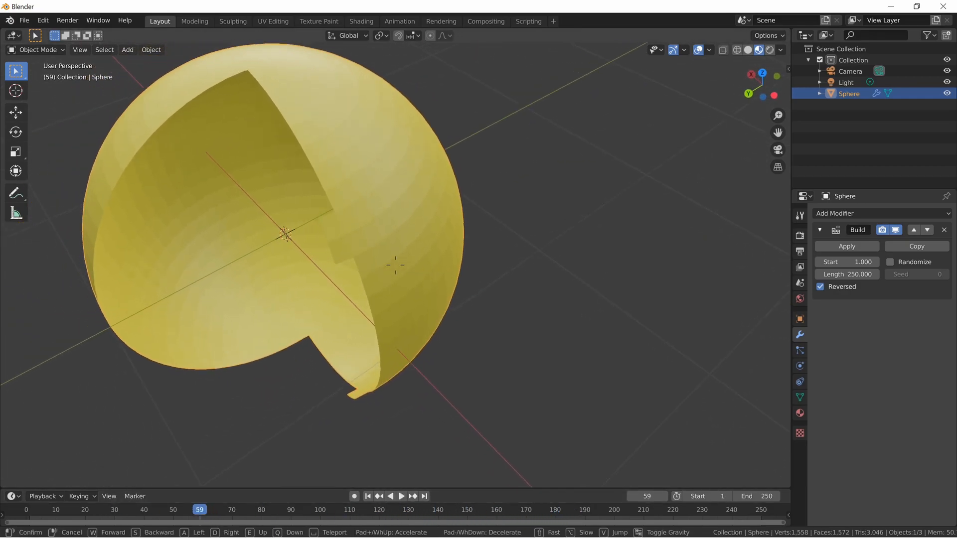
left_click(396, 266)
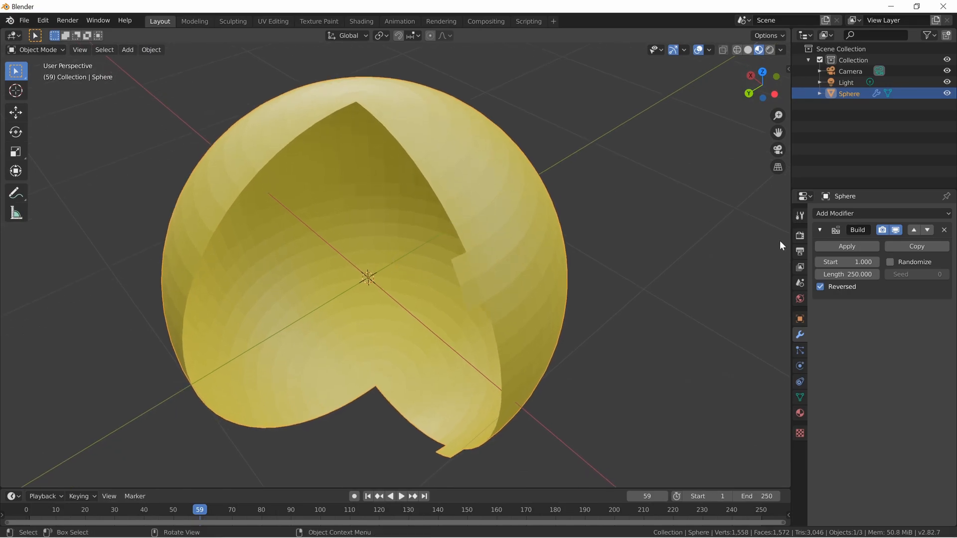
Add a Solidify modifier to the sphere and set its thickness to 0.11 m
left_click(935, 214)
left_click(740, 388)
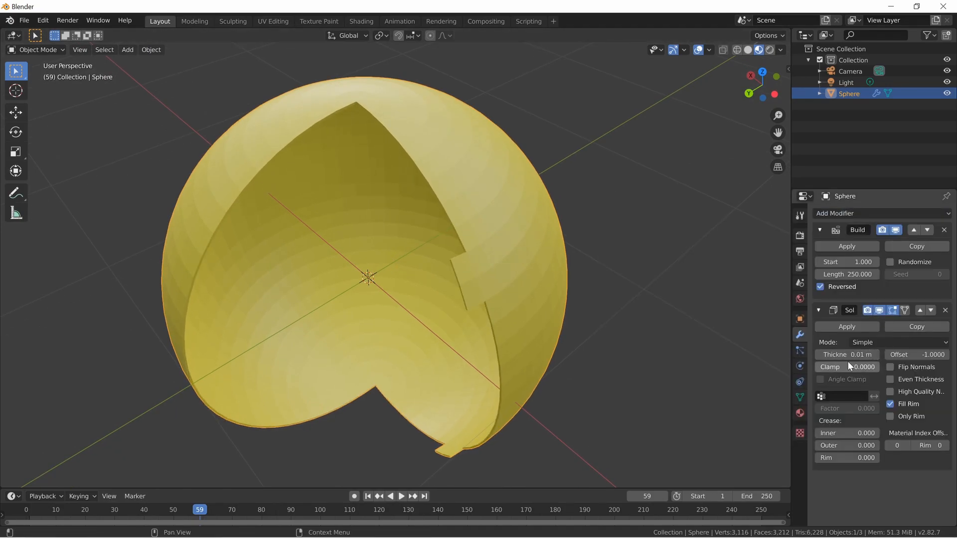
left_click_drag(847, 355, 873, 355)
key("shift+grave")
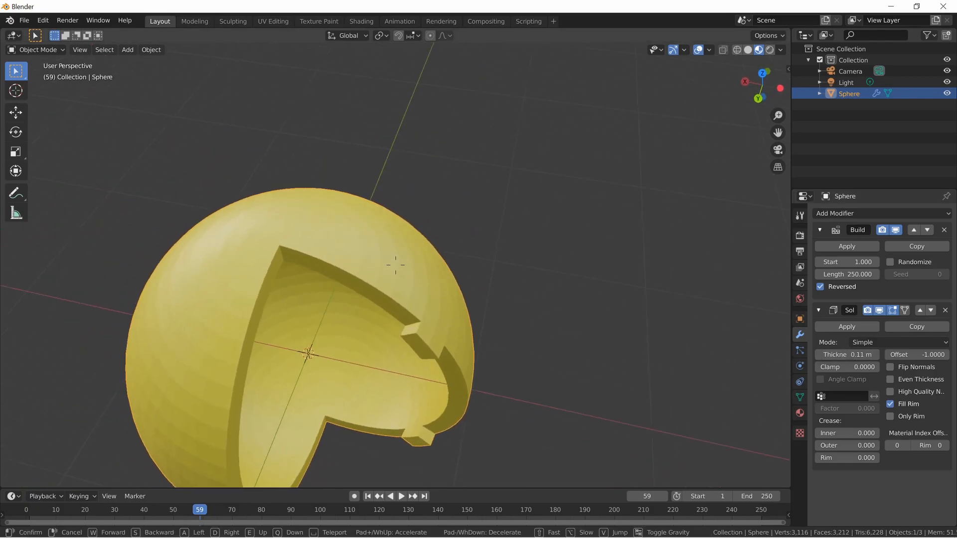
left_click(360, 301)
Apply smooth shading to the thickened sphere and view it from another side
right_click(351, 303)
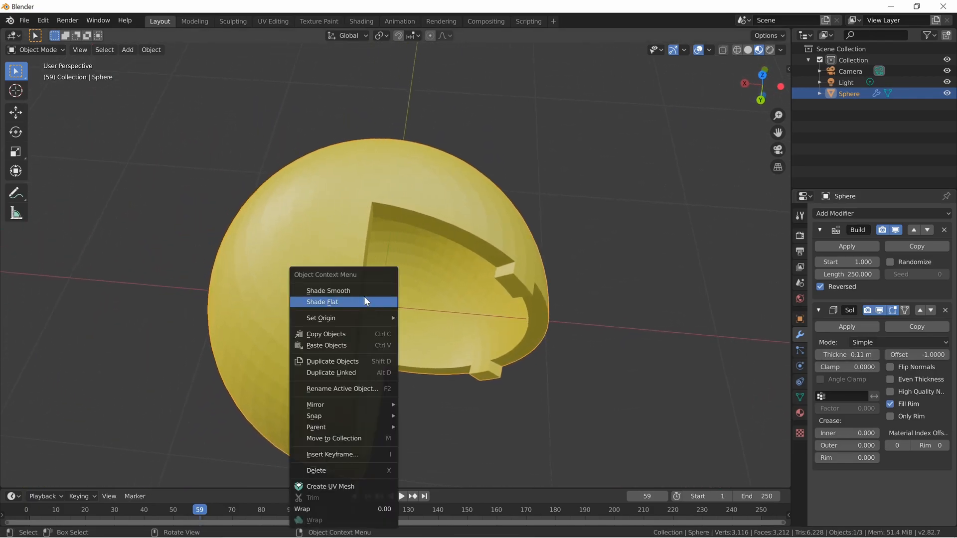
left_click(365, 291)
middle_click_drag(365, 292, 264, 393)
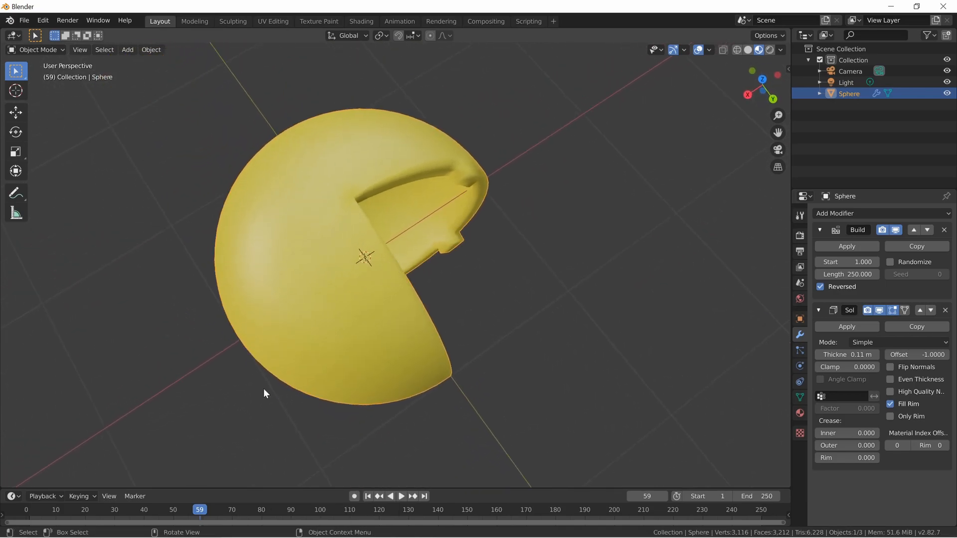
Scrub through the reversed build of the thickened sphere, stop at frame 45, and look into the opening
key("space")
left_click_drag(202, 510, 36, 510)
left_click_drag(693, 502, 221, 520)
left_click_drag(490, 522, 214, 535)
left_click_drag(26, 530, 158, 524)
key("shift+grave")
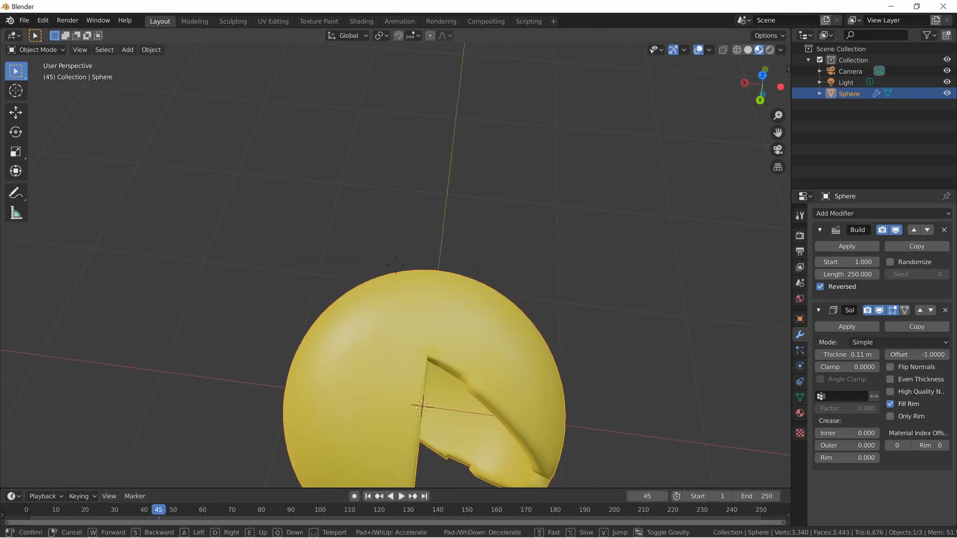
left_click(396, 265)
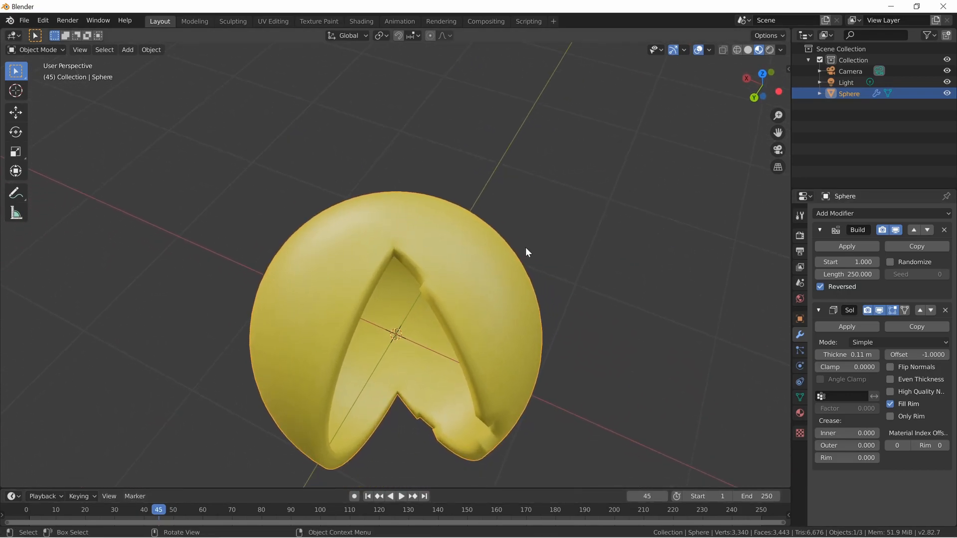
Return the sphere to flat shading and remove its Solidify modifier
right_click(461, 268)
left_click(467, 280)
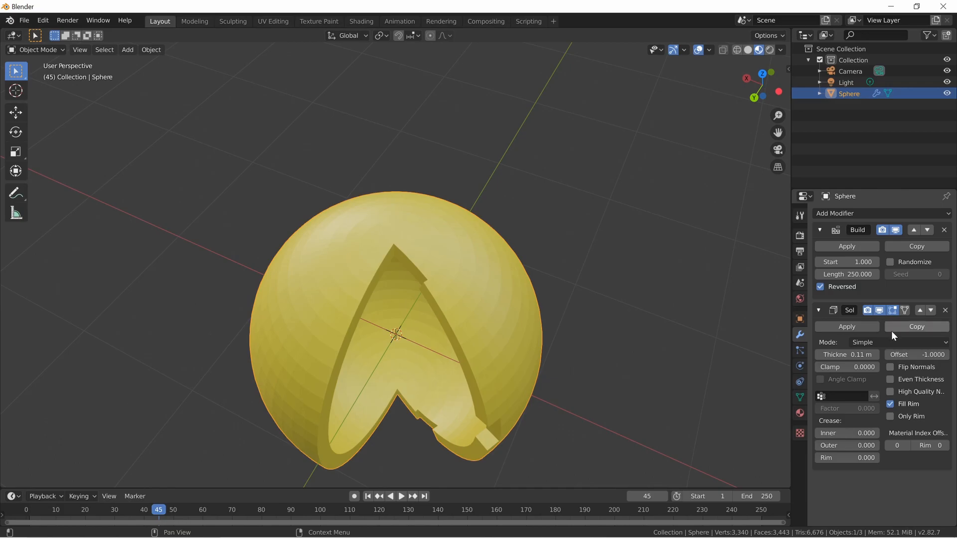
left_click(945, 310)
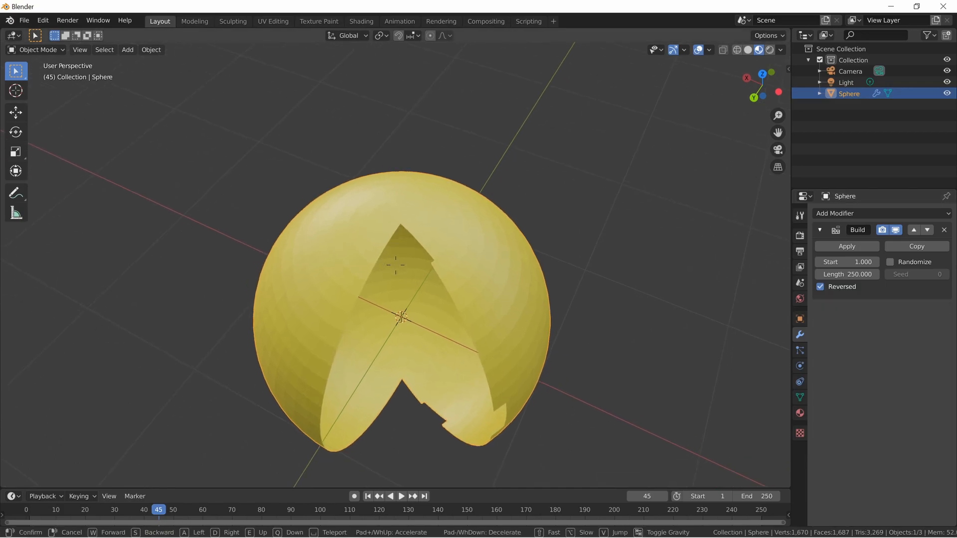
View the open sphere in wireframe and solid shading, and return the viewport to material preview
left_click(741, 50)
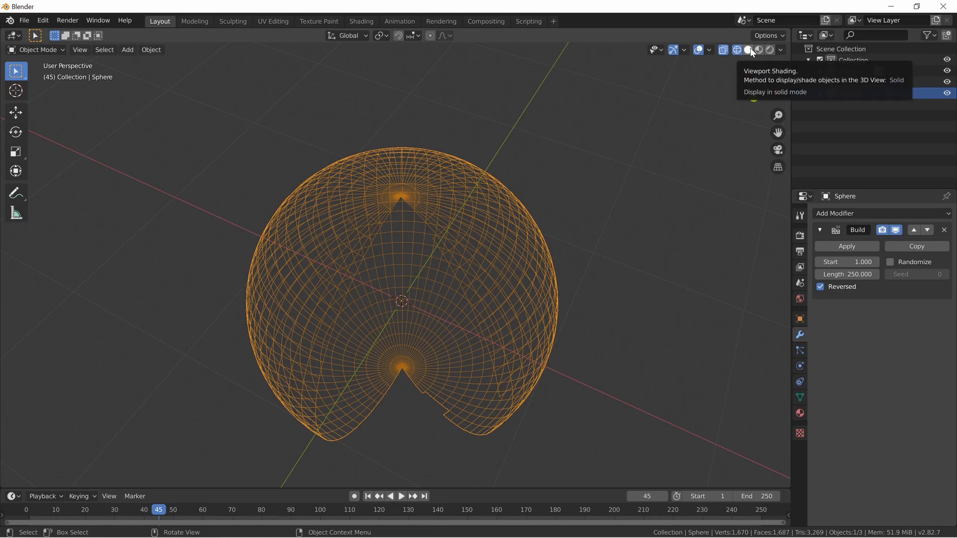
left_click(750, 47)
key("shift+grave")
key("w")
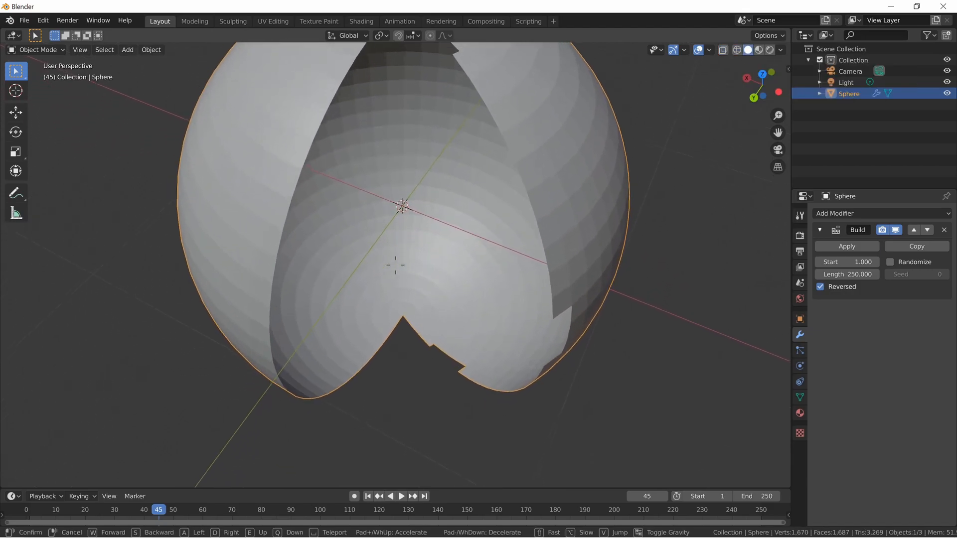
key("s")
left_click(707, 51)
left_click(759, 50)
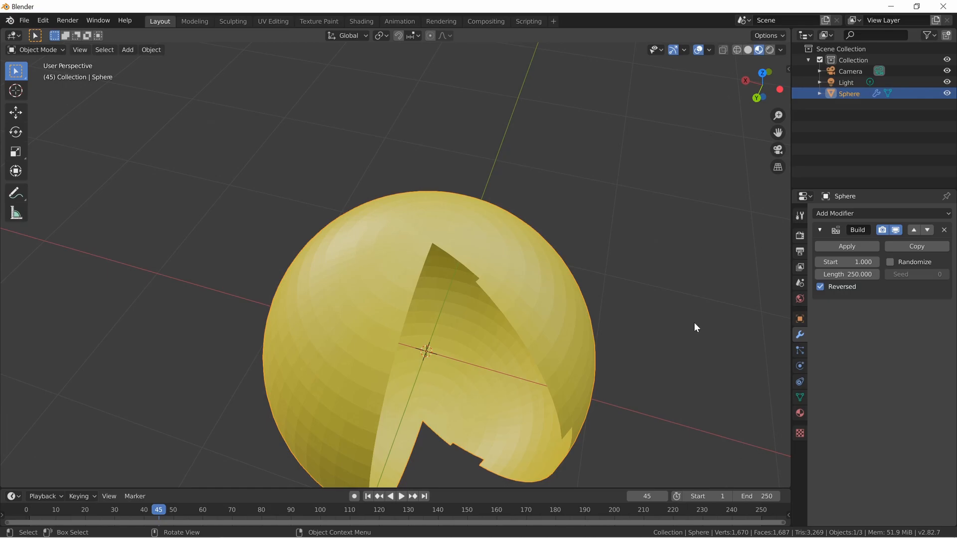
key("shift+grave")
left_click(408, 260)
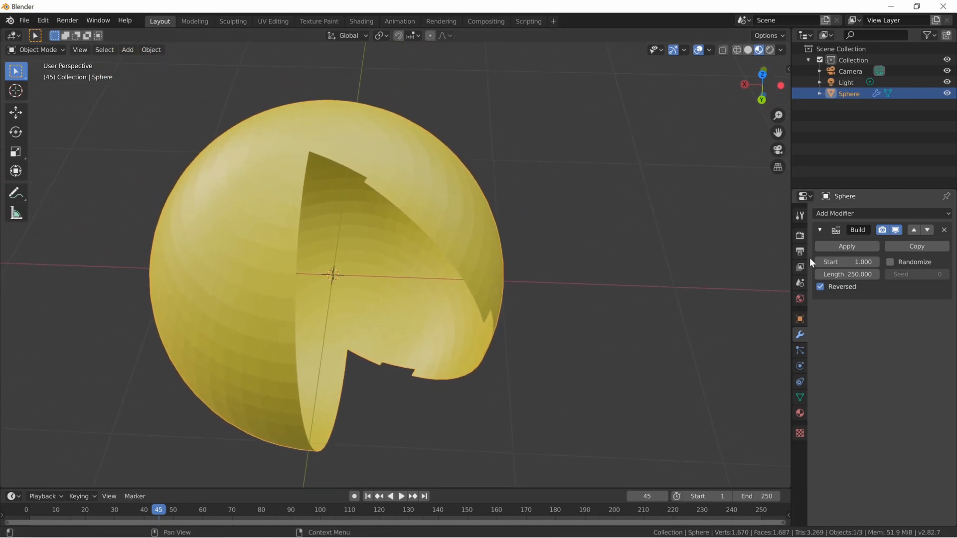
Turn off Reversed and turn on Randomize in the Build modifier, and play the animation from frame 0
left_click(826, 287)
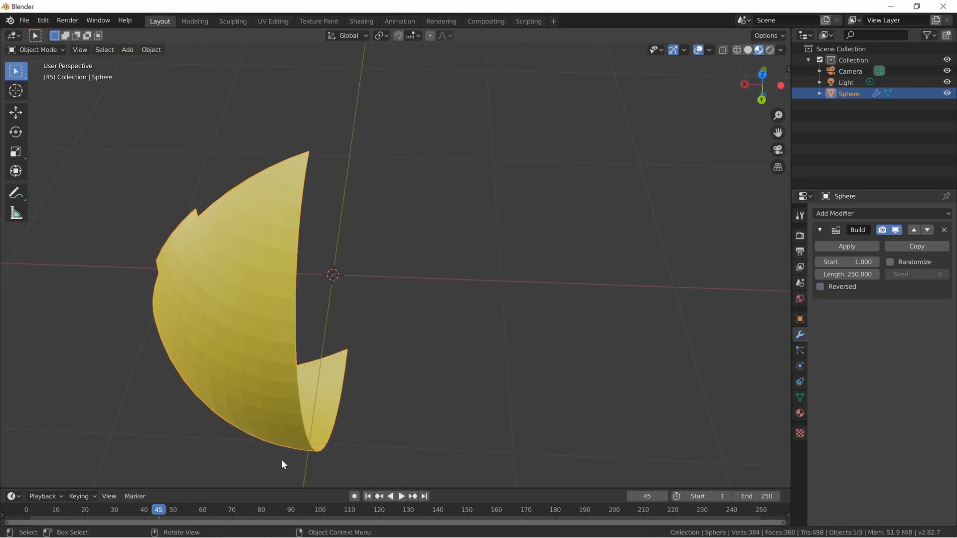
left_click_drag(160, 510, 26, 510)
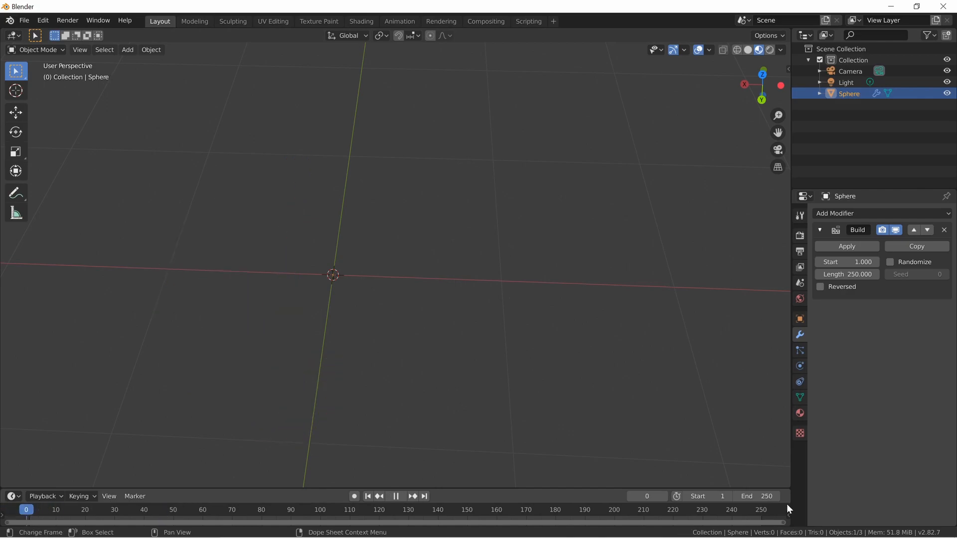
left_click(890, 262)
key("space")
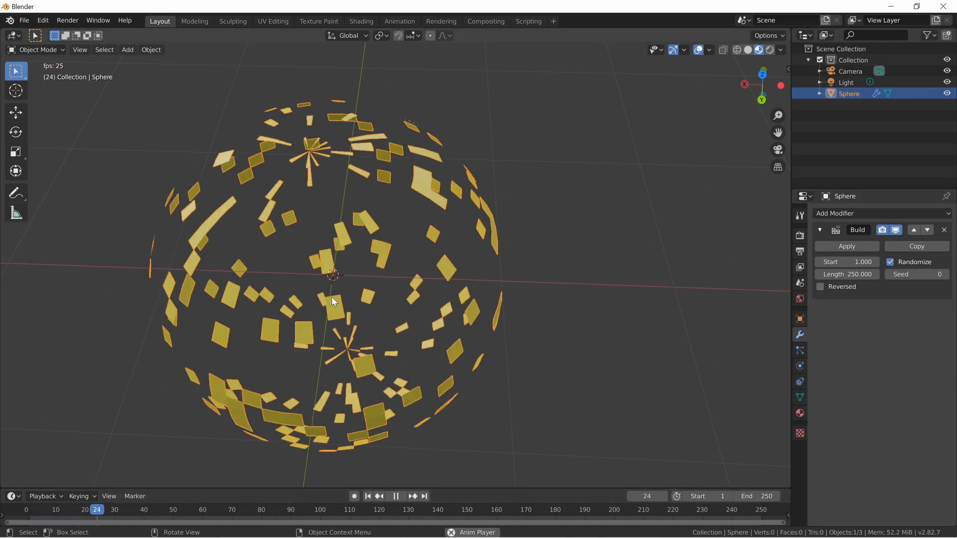
Watch the sphere's faces being built in random order from different angles and distances
key("shift+grave")
key("w")
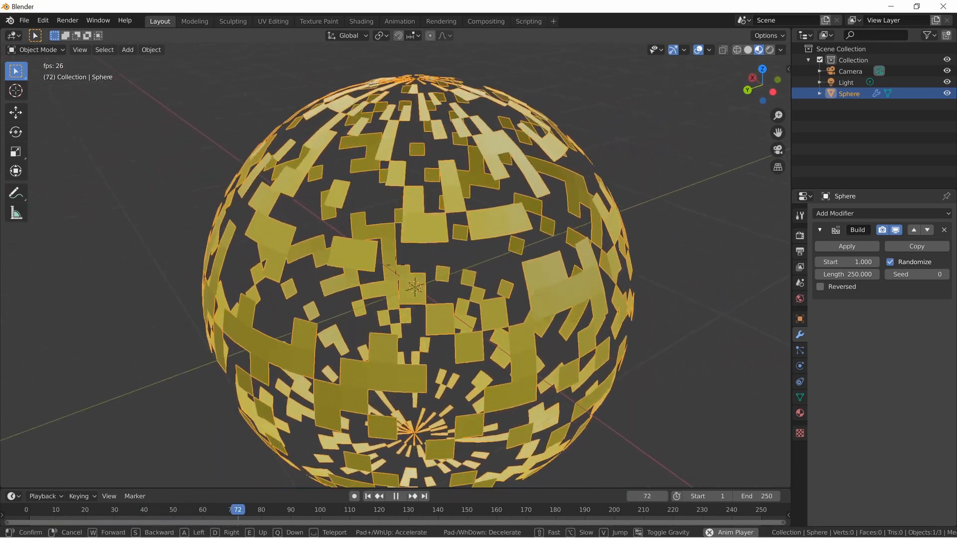
key("a")
key("s")
key("s")
key("w")
key("s")
key("w")
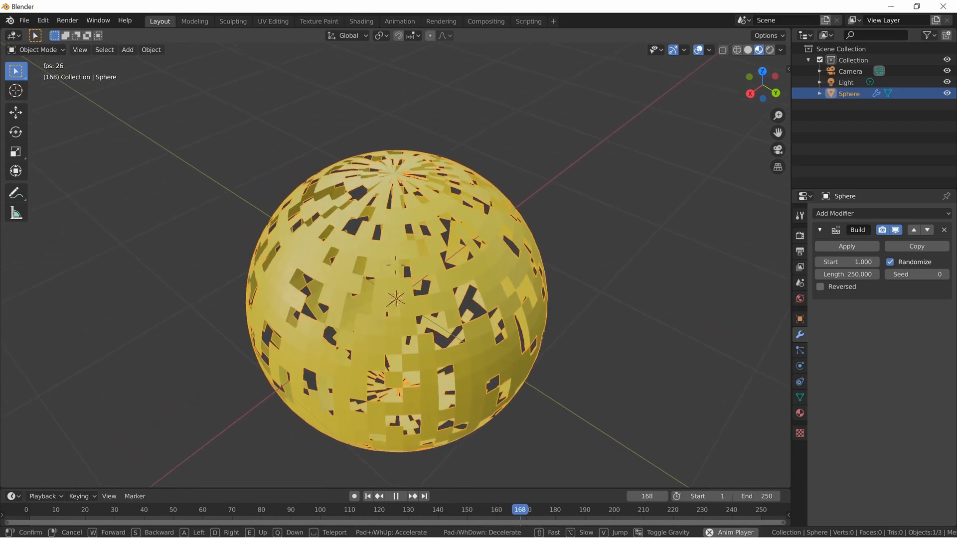
key("w")
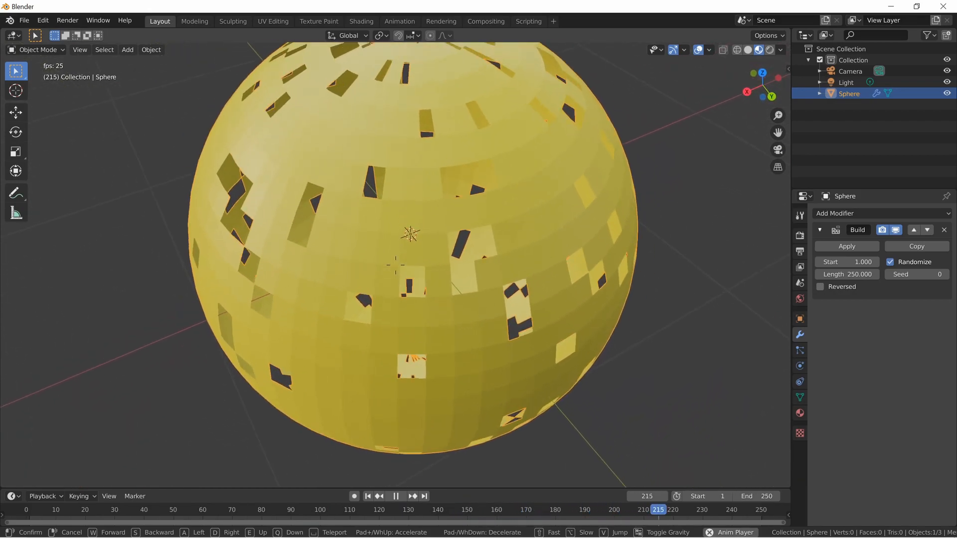
key("w")
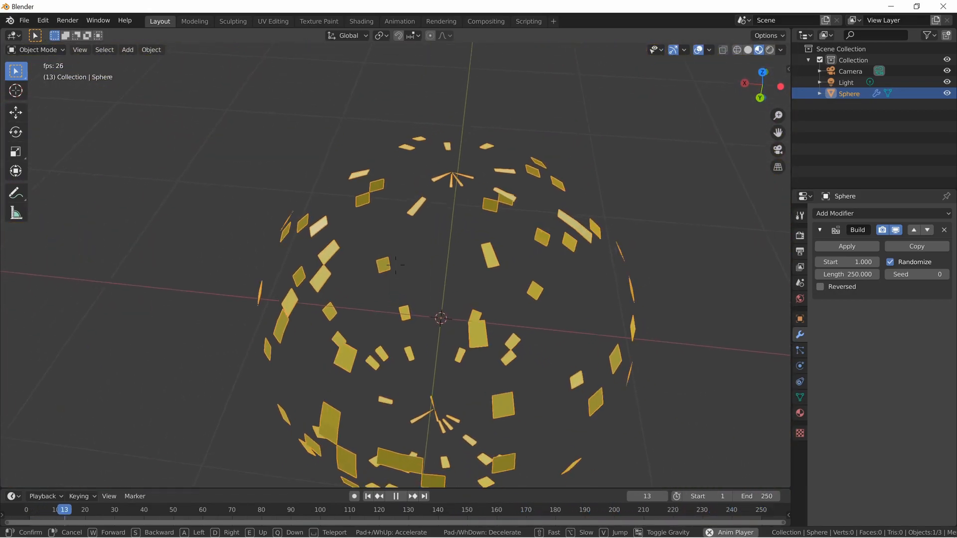
key("Escape")
Turn on Reversed for the randomized build, watch the faces disappear, and leave the timeline at frame 140
left_click(821, 287)
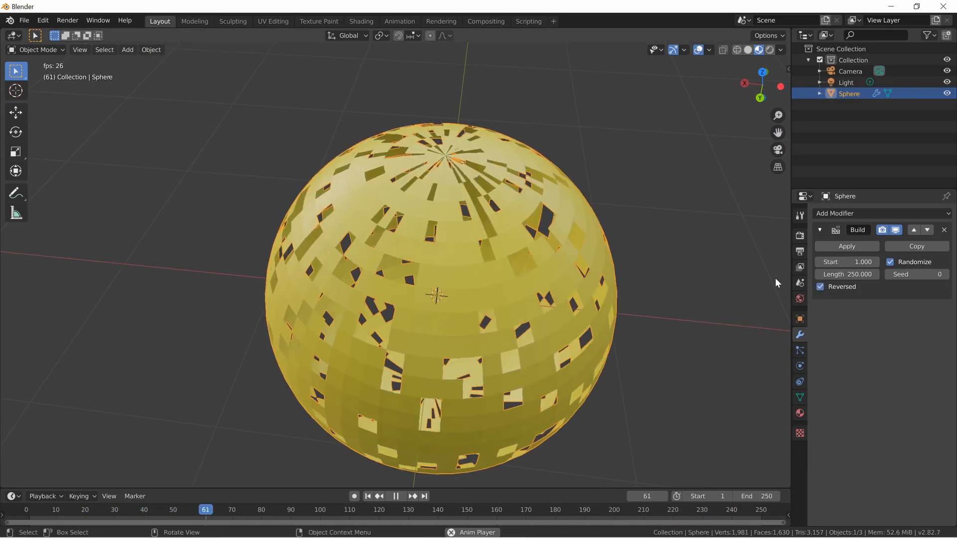
key("shift+grave")
key("d")
left_click(396, 264)
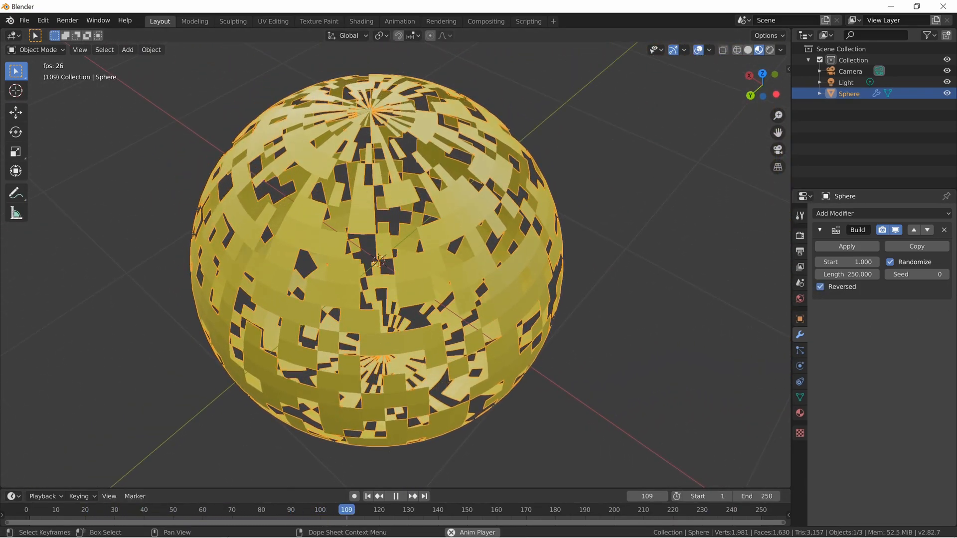
left_click(515, 300)
key("space")
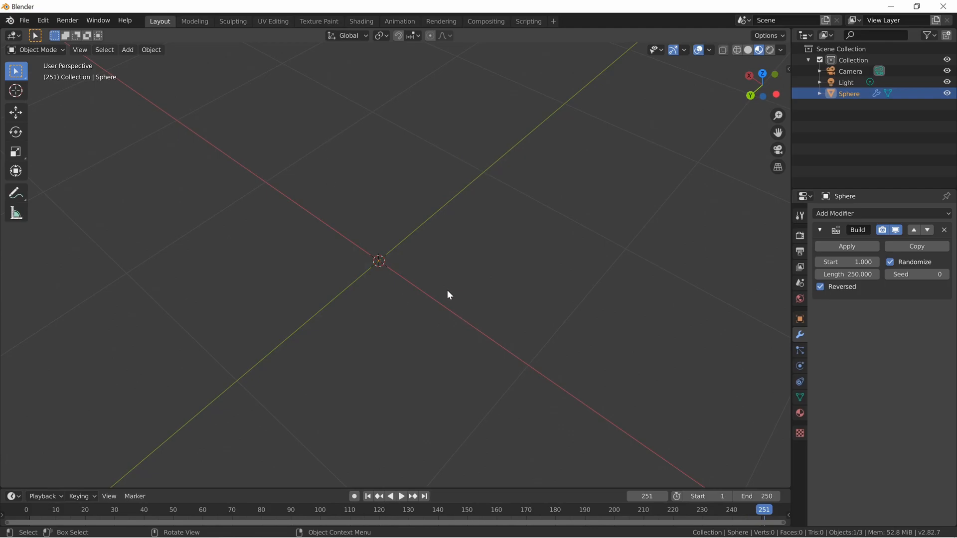
key("ctrl+z")
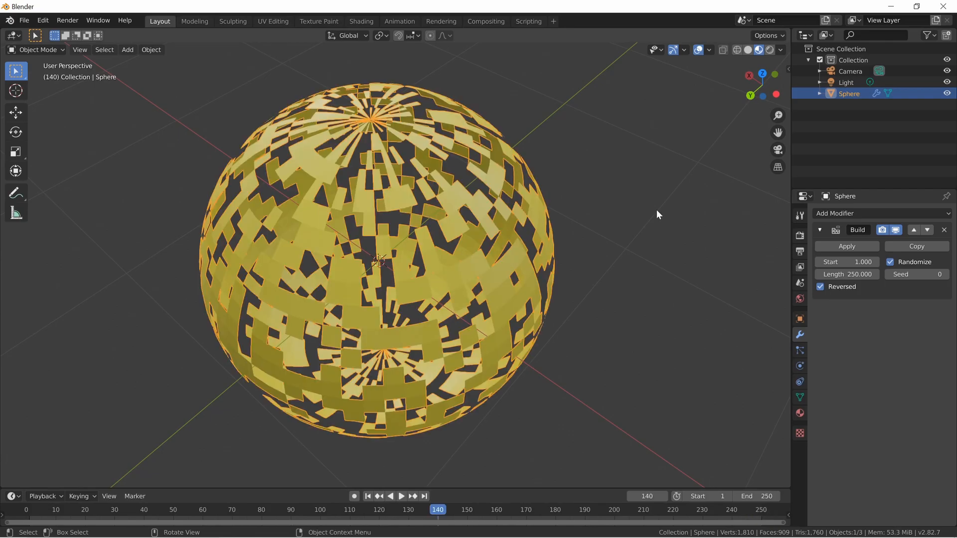
Switch the viewport to solid shading and delete the sphere
key("z")
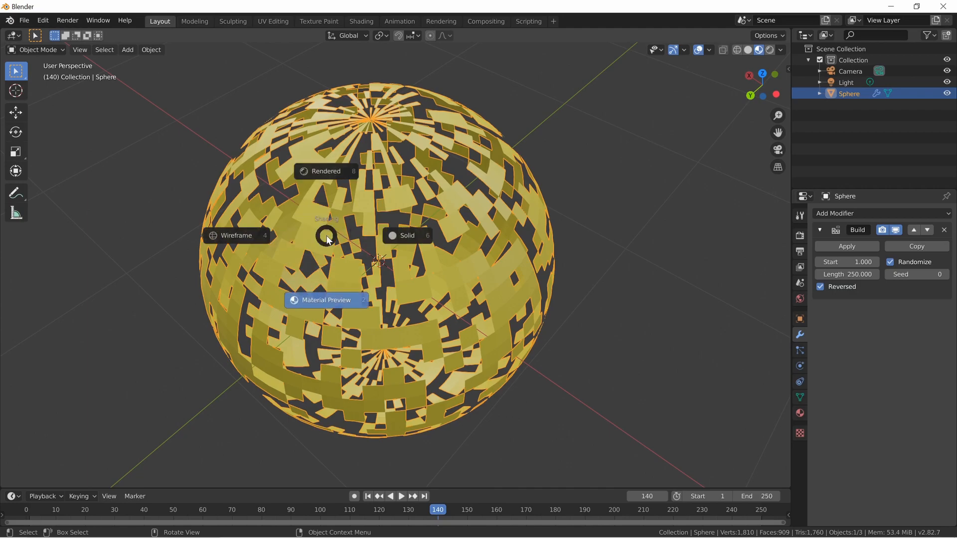
left_click(438, 278)
key("x")
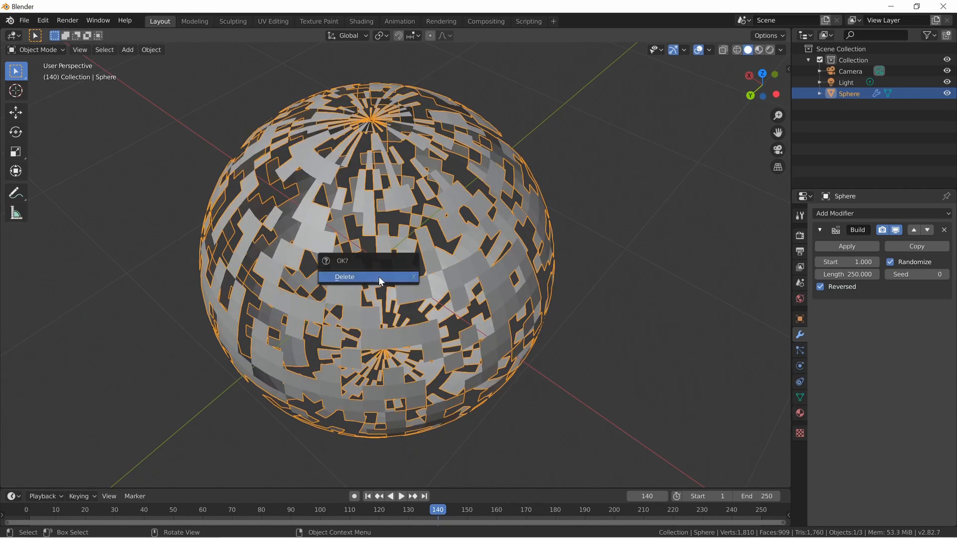
left_click(378, 276)
Add a new UV sphere at the origin, increasing its segment count and setting its rings to 64
key("shift+a")
mouse_move(390, 250)
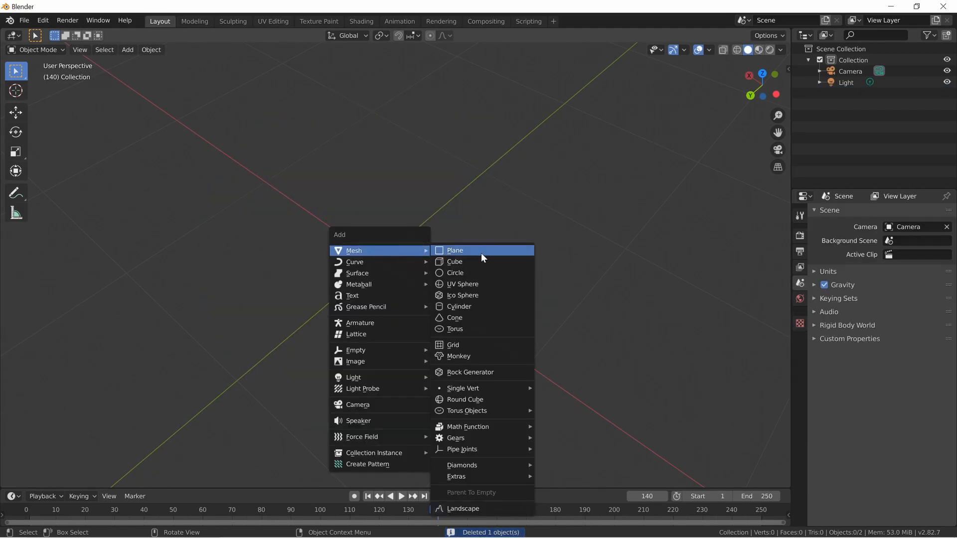
left_click(487, 285)
left_click(164, 353)
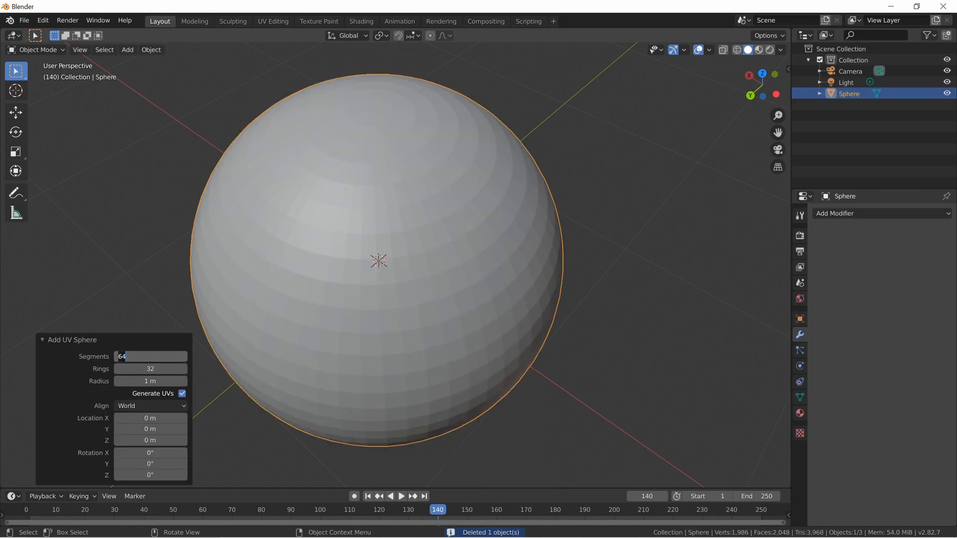
left_click(168, 369)
type("64")
key("Return")
key("shift+grave")
key("s")
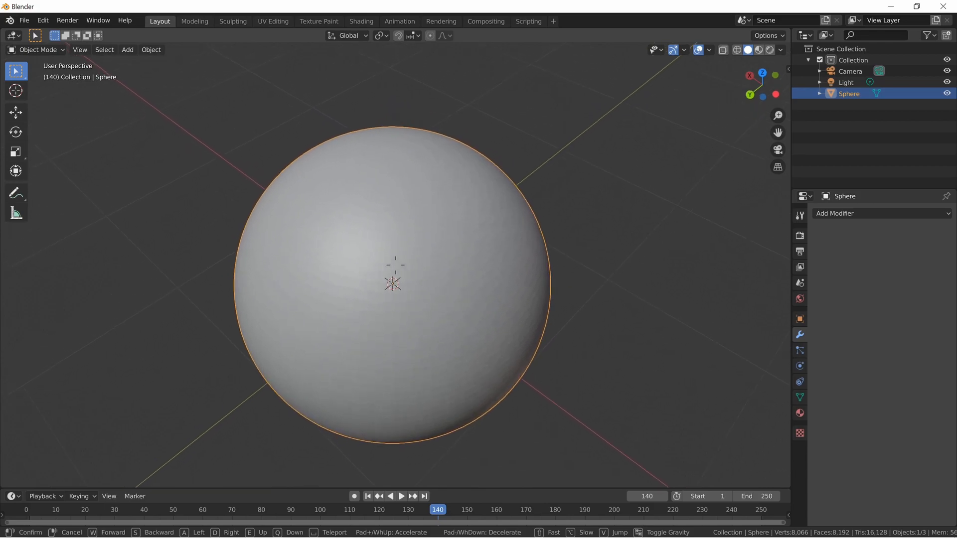
Add a Build modifier to the dense sphere and turn on its Reversed and Randomize options
key("w")
key("s")
left_click(422, 263)
key("shift+grave")
key("w")
left_click(411, 245)
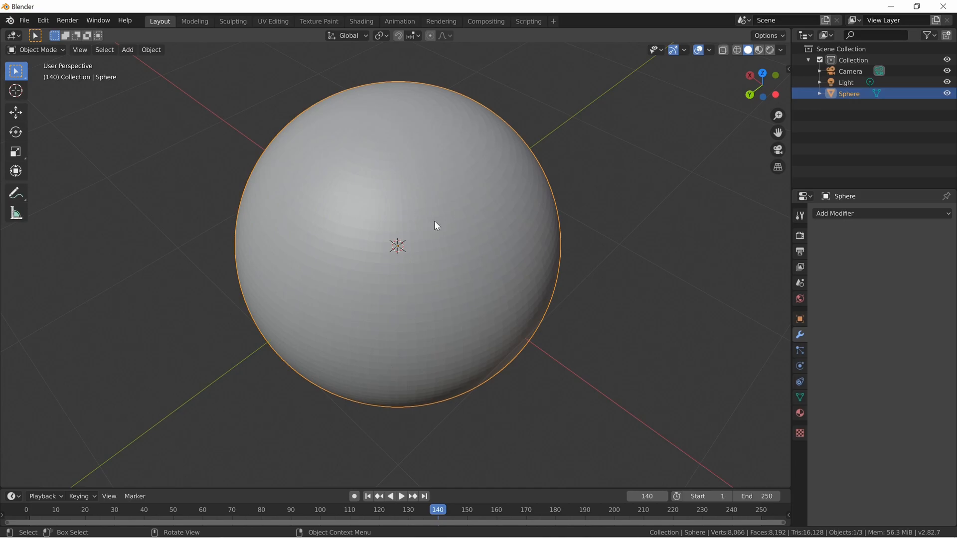
left_click(900, 213)
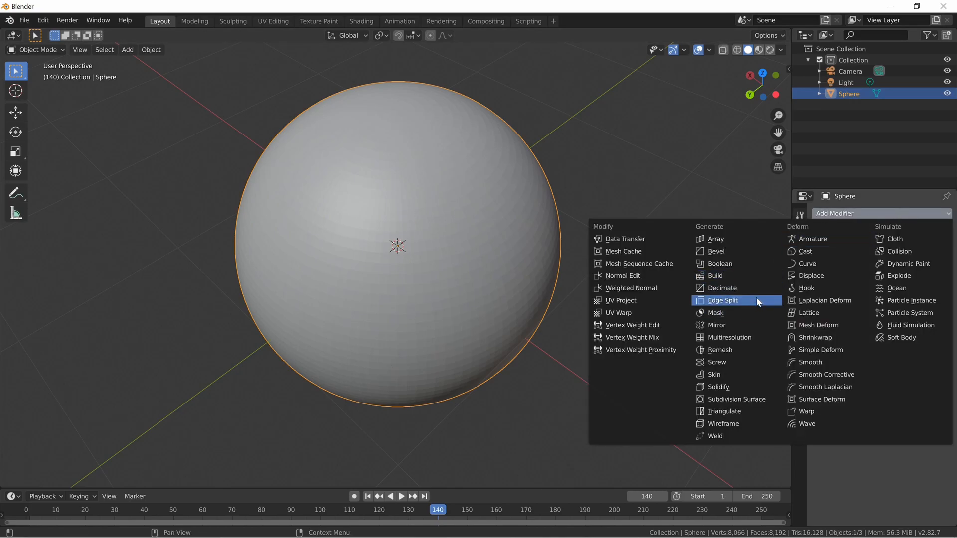
left_click(759, 274)
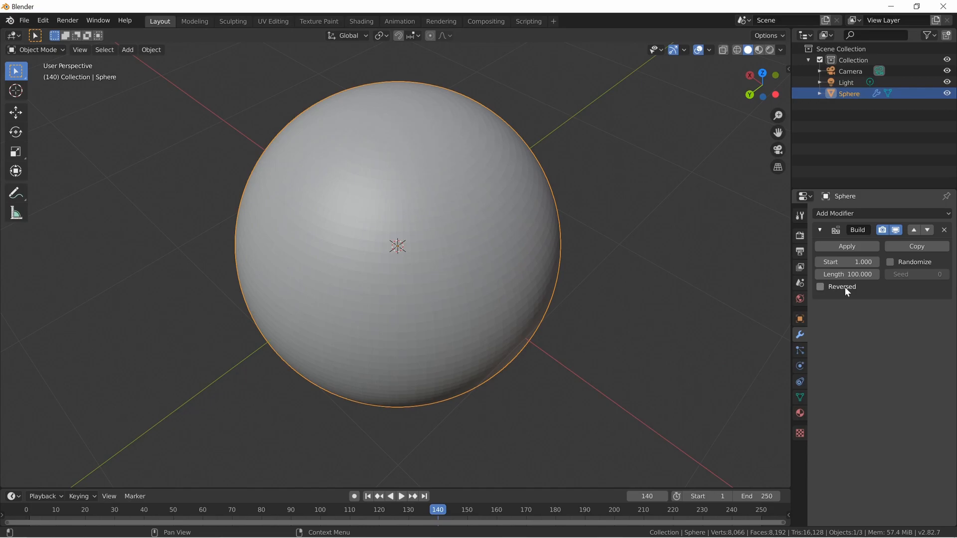
left_click(820, 287)
left_click(889, 262)
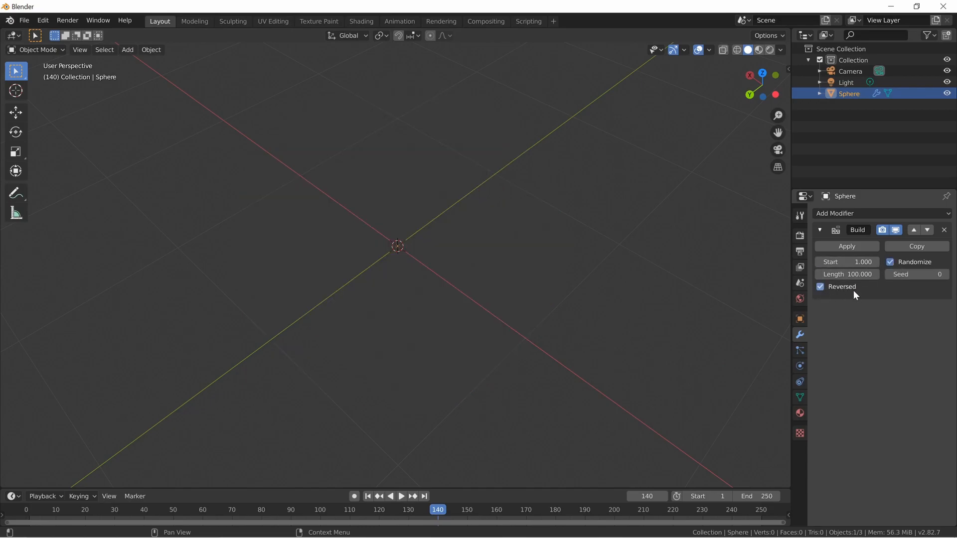
Set the Build modifier's length to 250 frames
left_click(862, 276)
type("250")
key("Return")
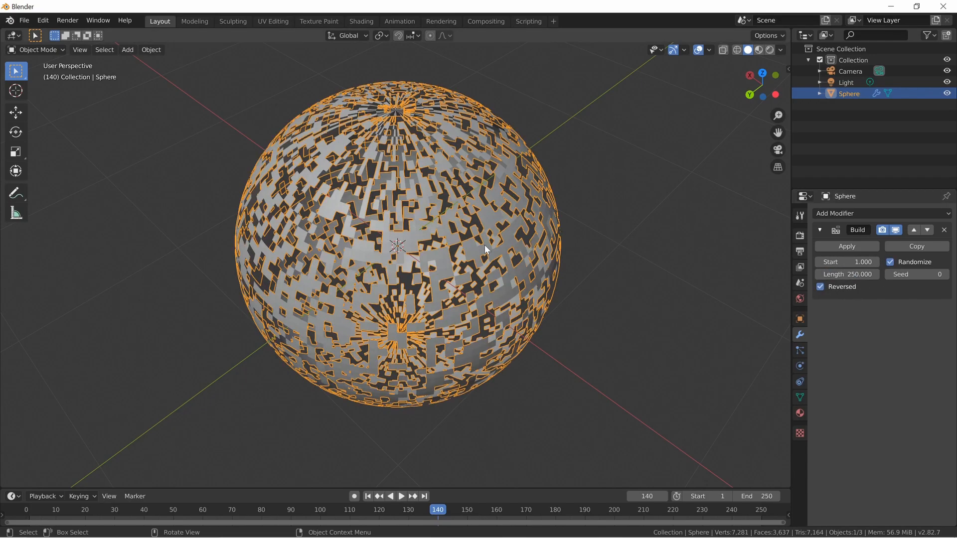
Move the timeline back towards its start, play the randomized reversed build, and stop it at frame 105
left_click_drag(439, 516, 247, 489)
left_click_drag(193, 527, 69, 483)
key("space")
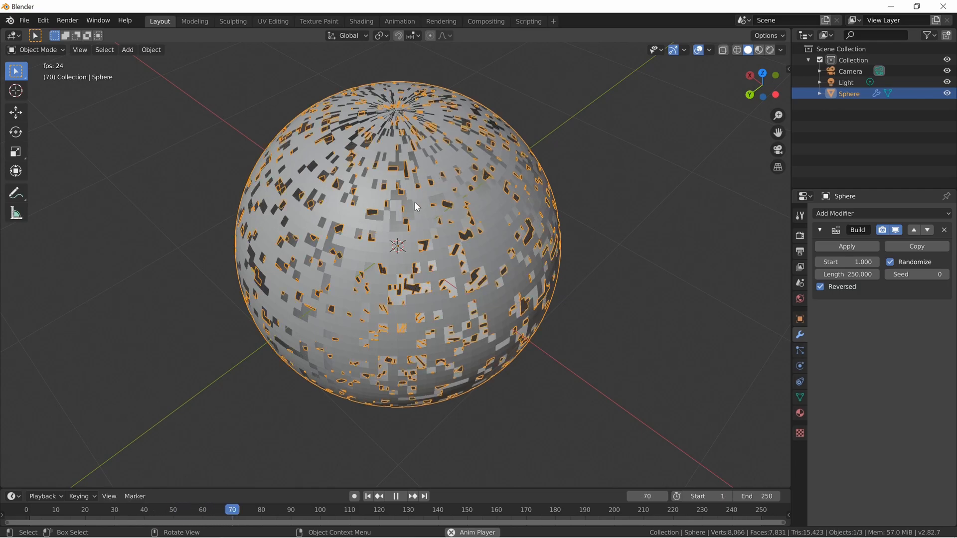
key("space")
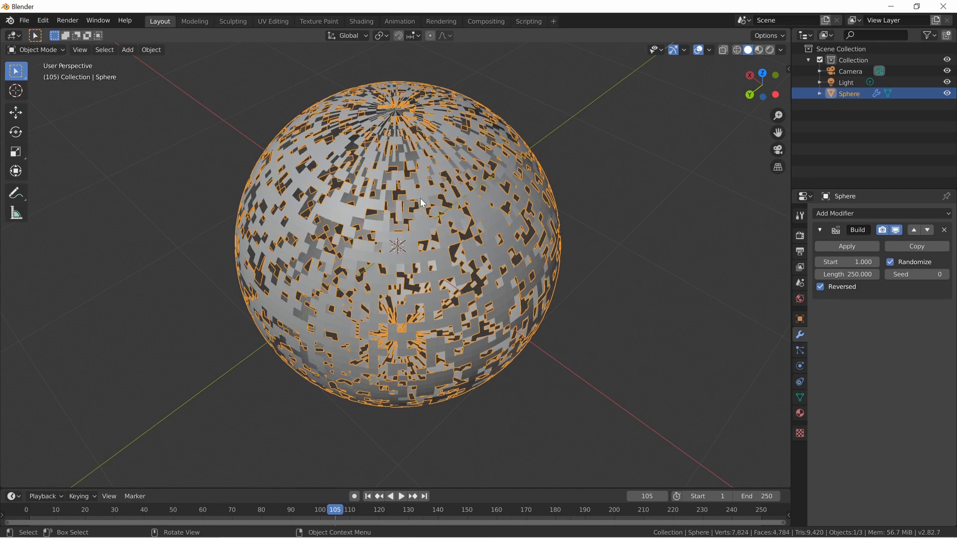
Examine the partly dissolved sphere and its scattered missing faces from nearer and farther viewpoints
key("shift+grave")
key("s")
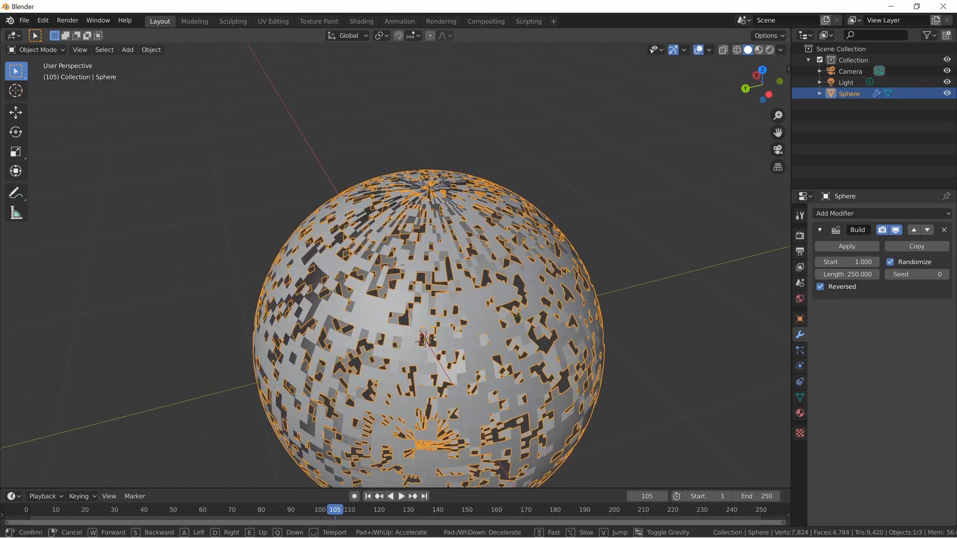
key("s")
key("s")
key("w")
key("d")
key("a")
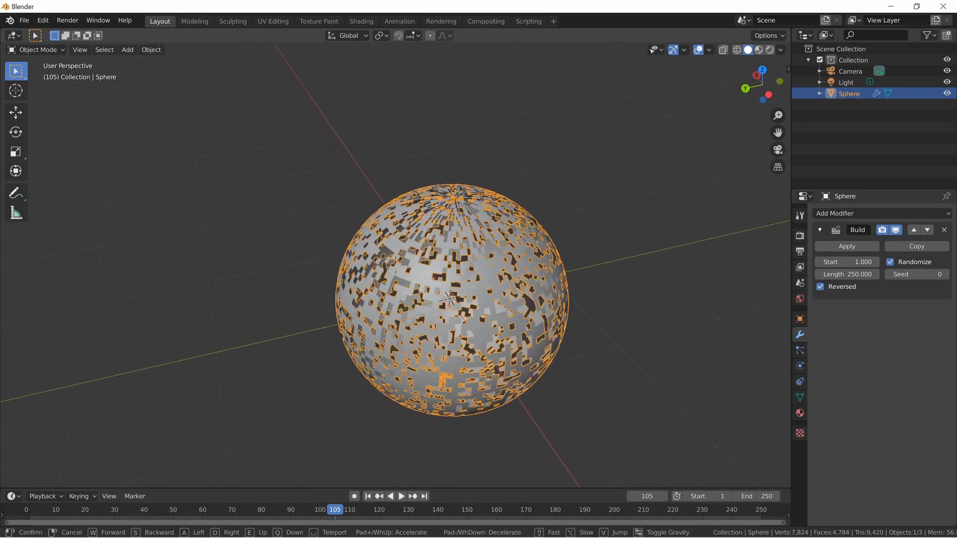
key("w")
key("s")
key("w")
key("s")
key("w")
key("s")
key("w")
key("s")
key("w")
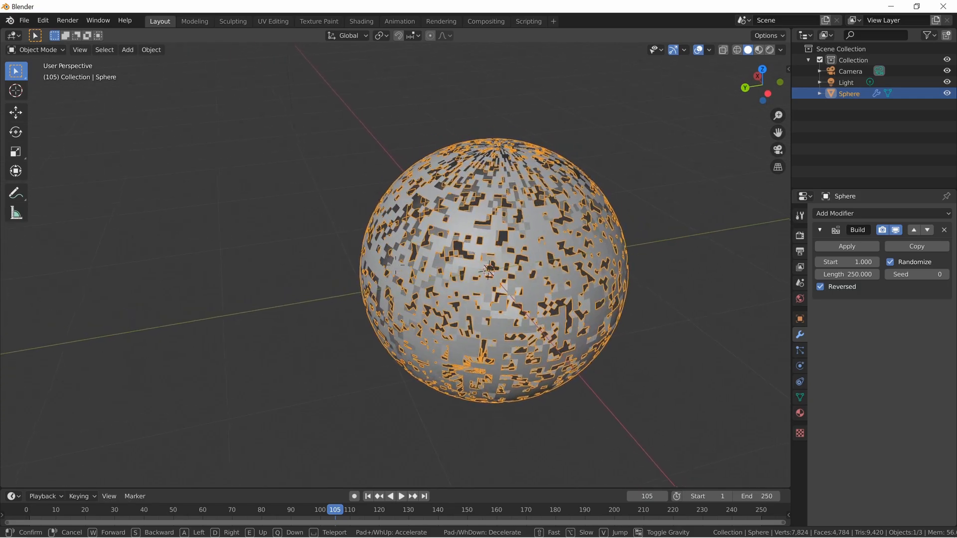
key("s")
key("w")
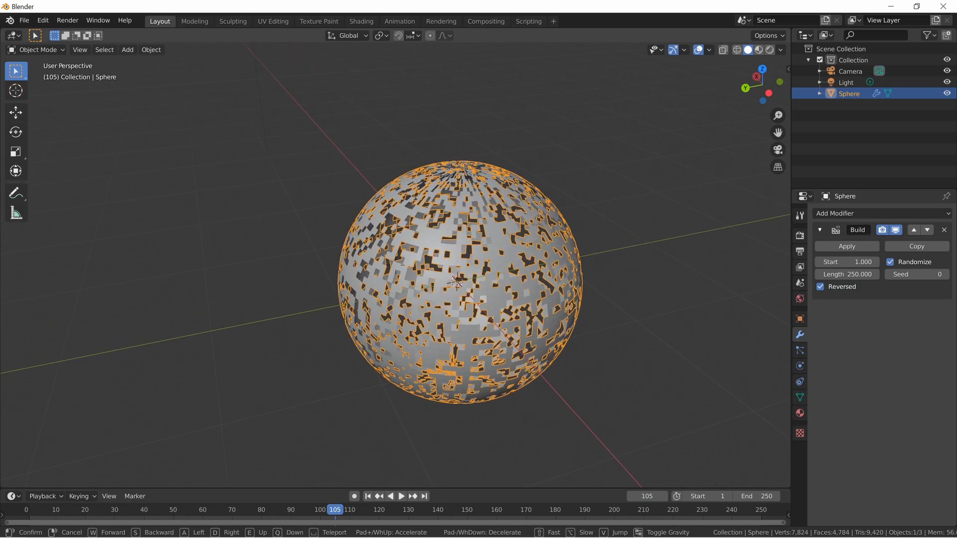
key("s")
key("w")
key("s")
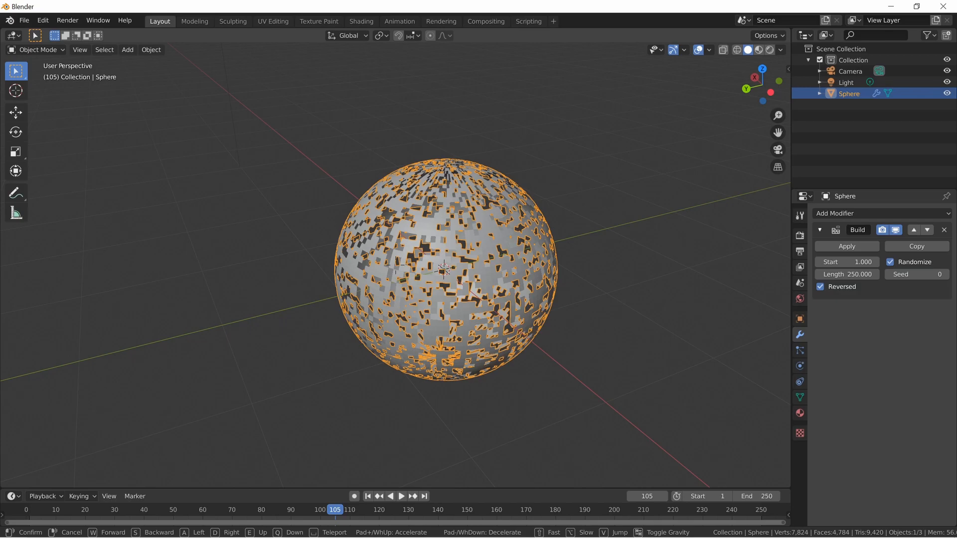
key("s")
key("w")
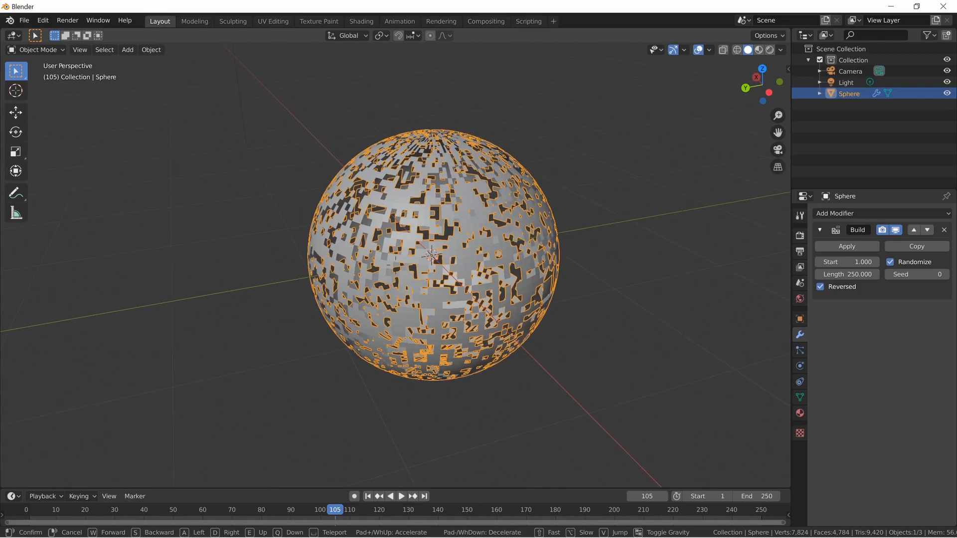
key("s")
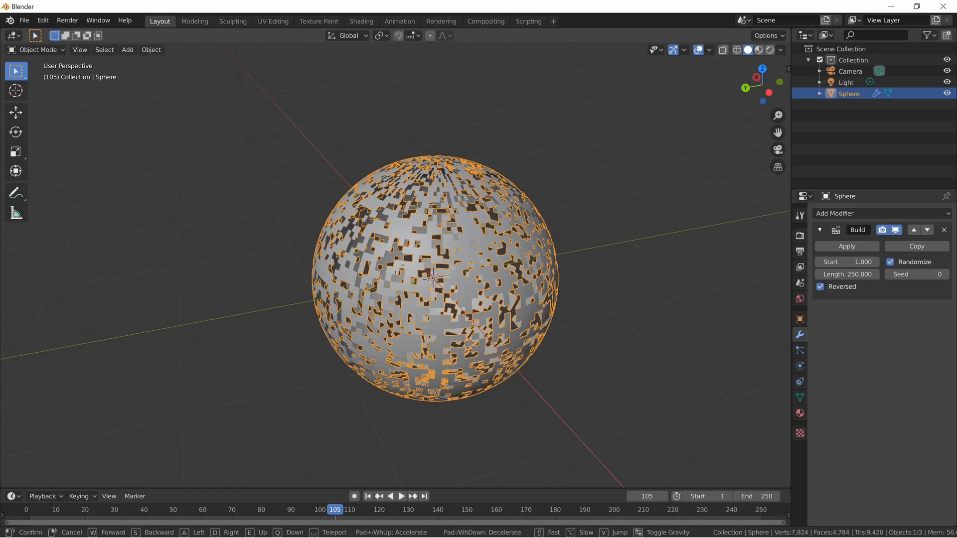